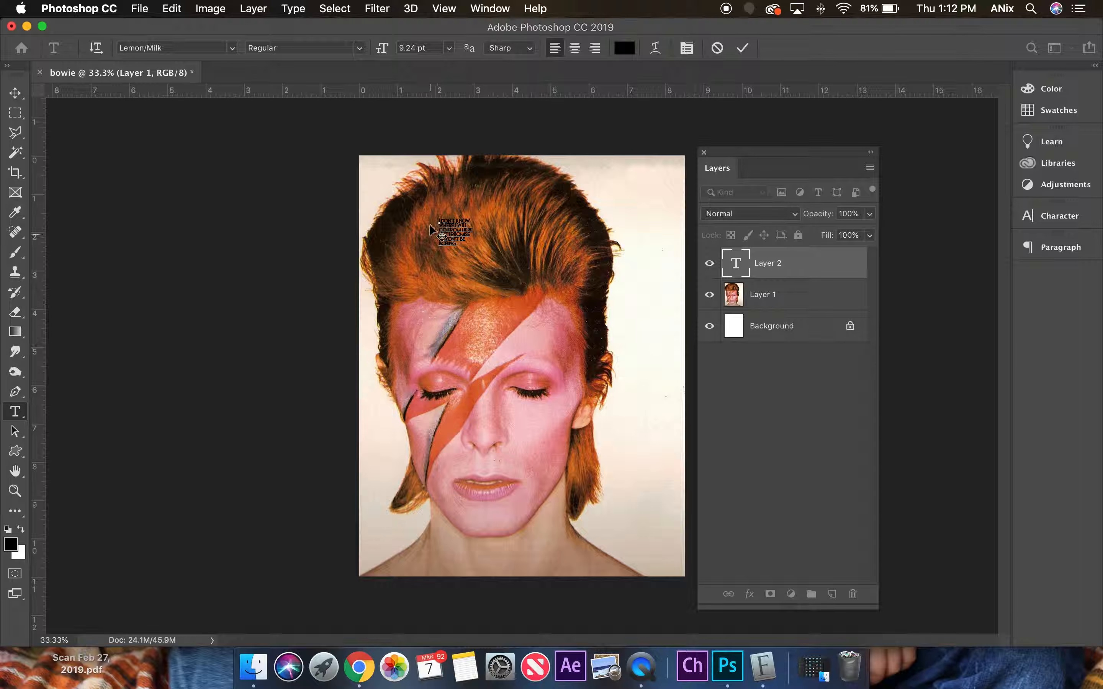
# Enlarge the whole quote to 67.24 pt with 133.01 pt leading and move it toward the upper right of the portrait.
pyautogui.moveTo(438, 218); pyautogui.dragTo(485, 257)
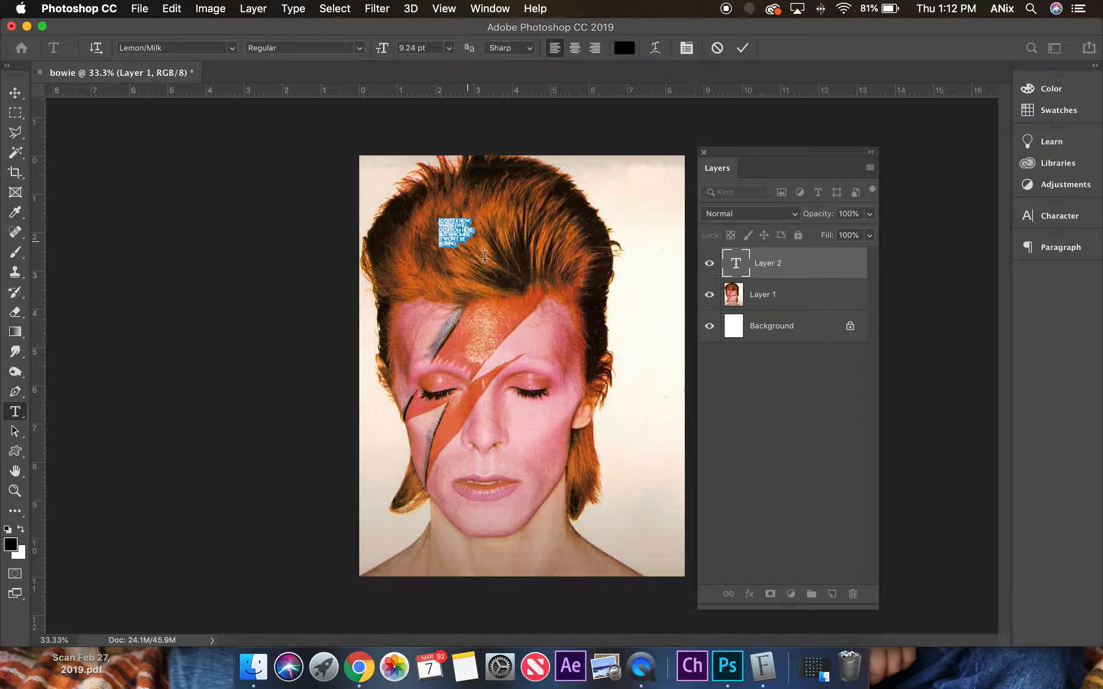
pyautogui.moveTo(381, 49); pyautogui.dragTo(492, 67)
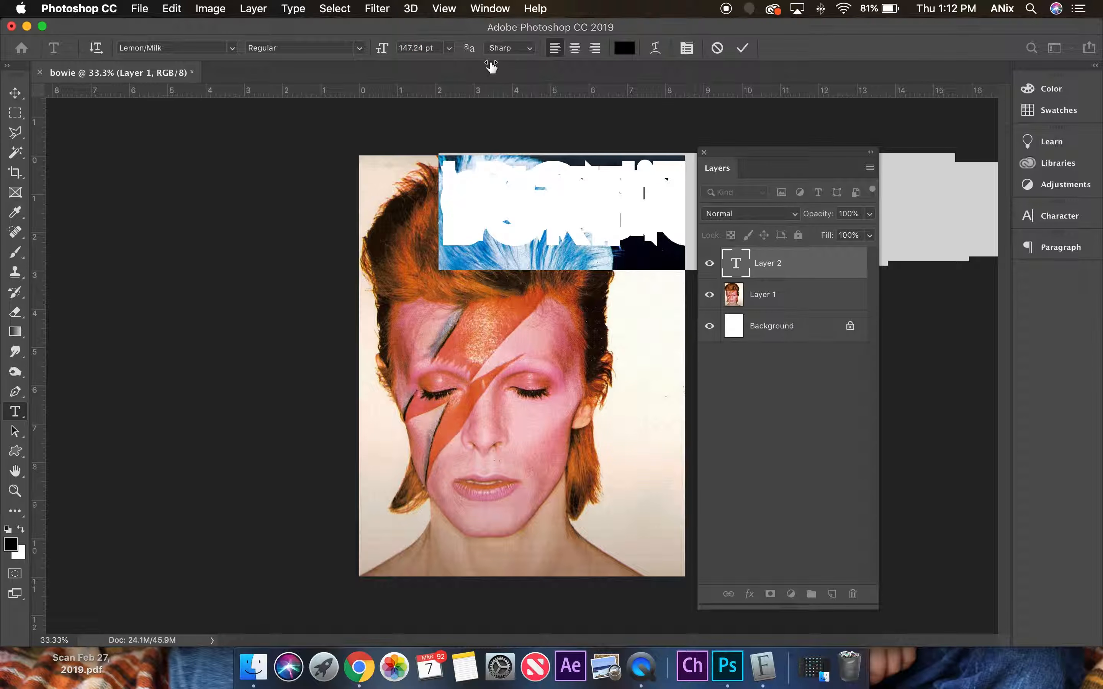
pyautogui.click(1048, 216)
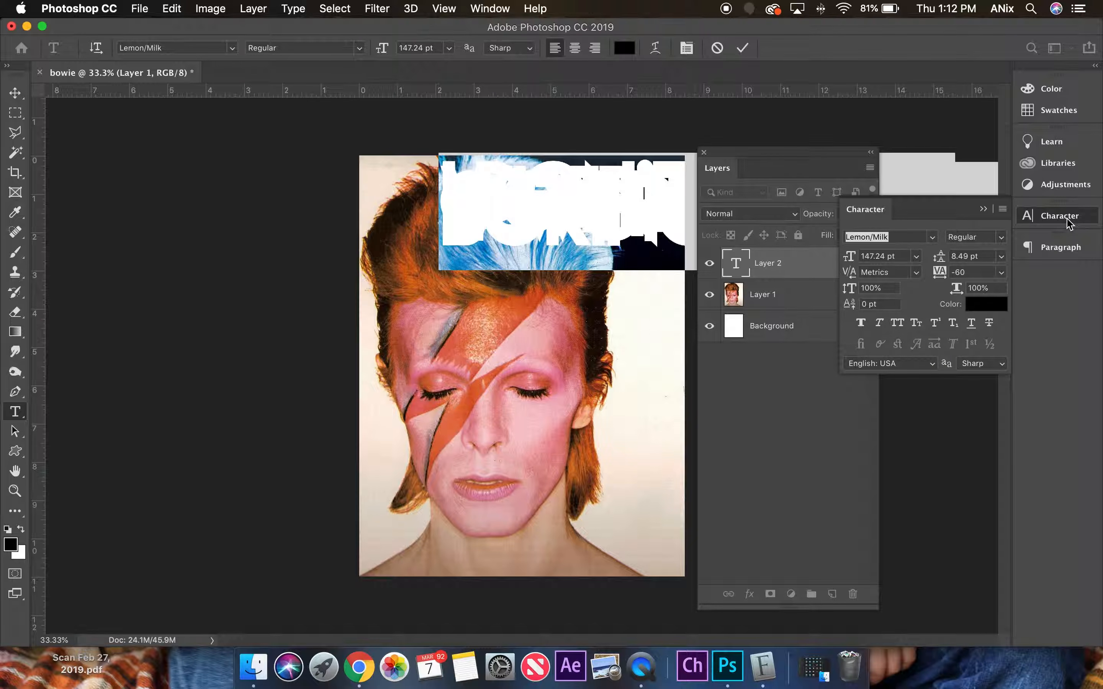
pyautogui.moveTo(942, 263); pyautogui.dragTo(1038, 263)
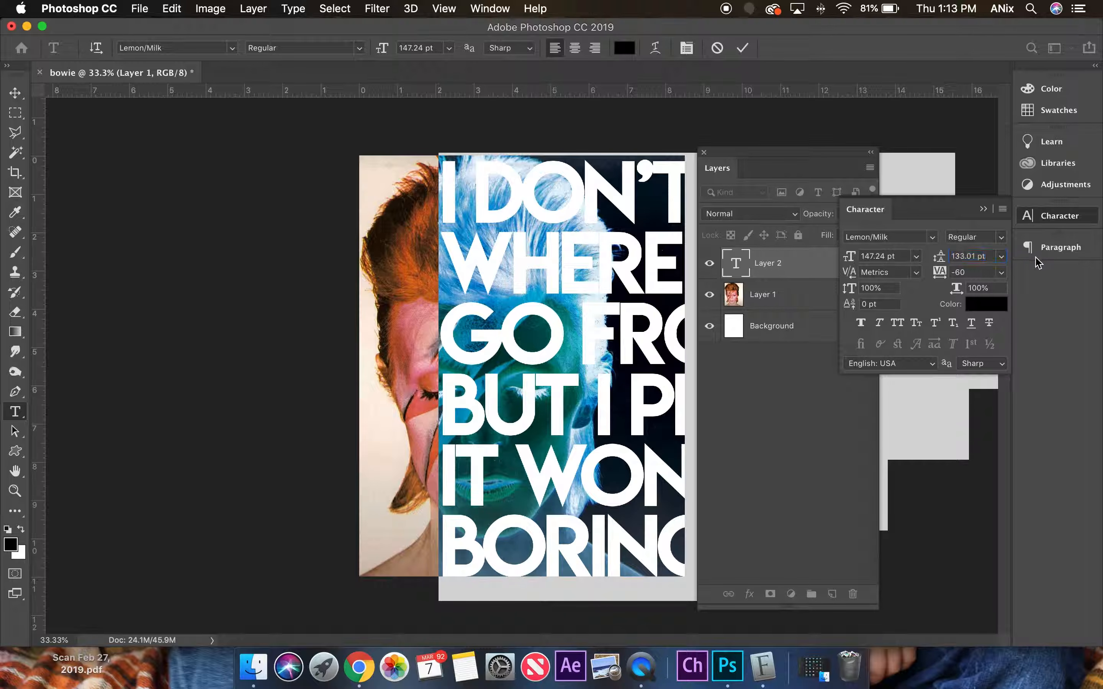
pyautogui.moveTo(851, 263); pyautogui.dragTo(792, 266)
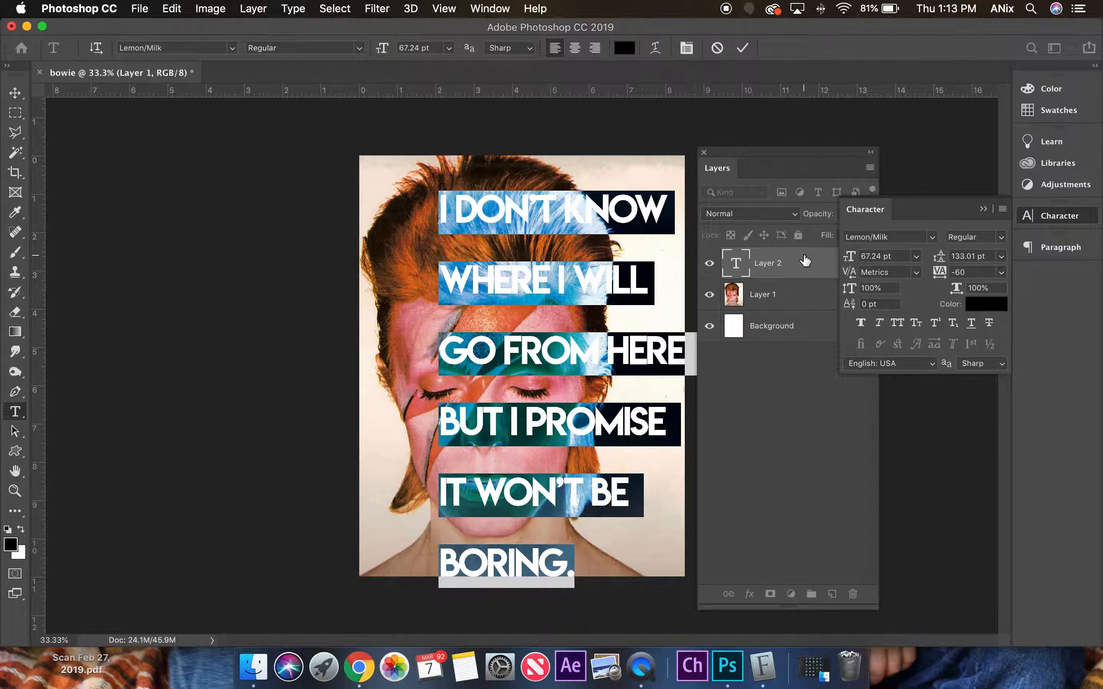
pyautogui.click(15, 93)
pyautogui.moveTo(513, 218); pyautogui.dragTo(553, 189)
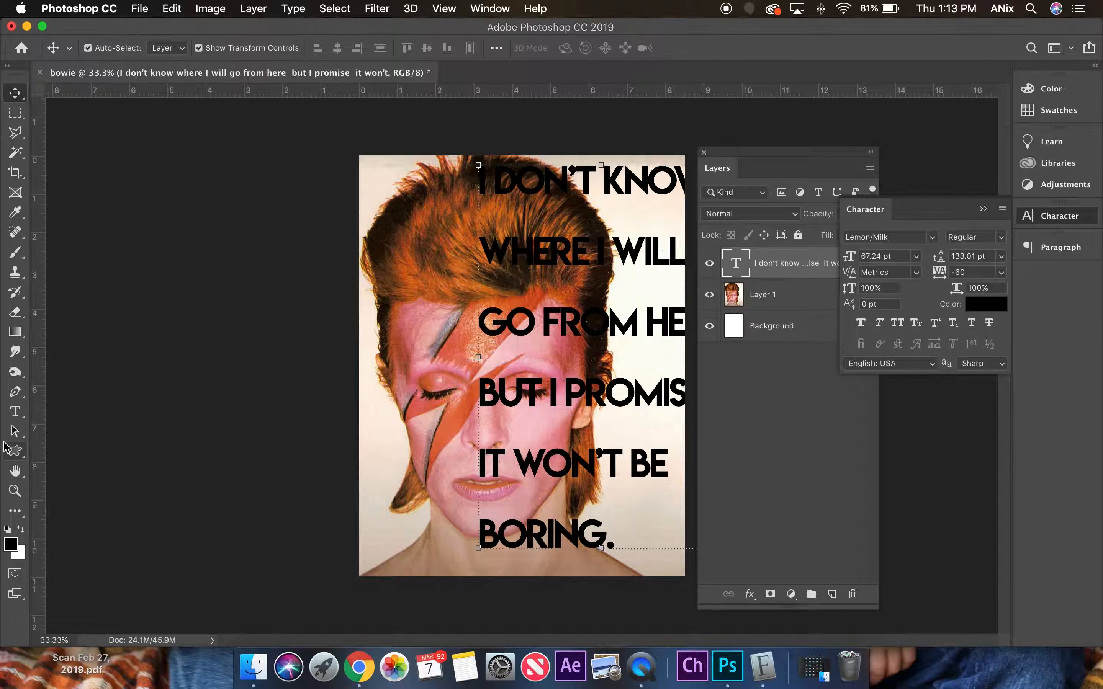
# Set the whole quote's leading to 68.01 pt and its tracking to 20.
pyautogui.press('t')
pyautogui.moveTo(479, 179); pyautogui.dragTo(702, 540)
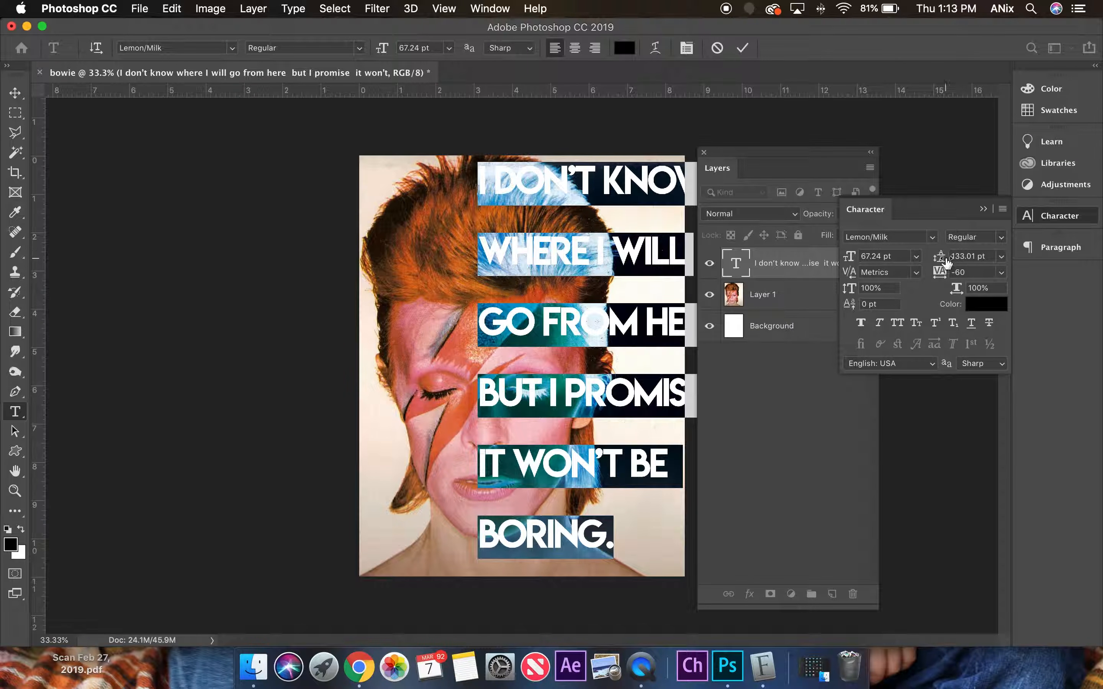
pyautogui.moveTo(943, 261); pyautogui.dragTo(896, 267)
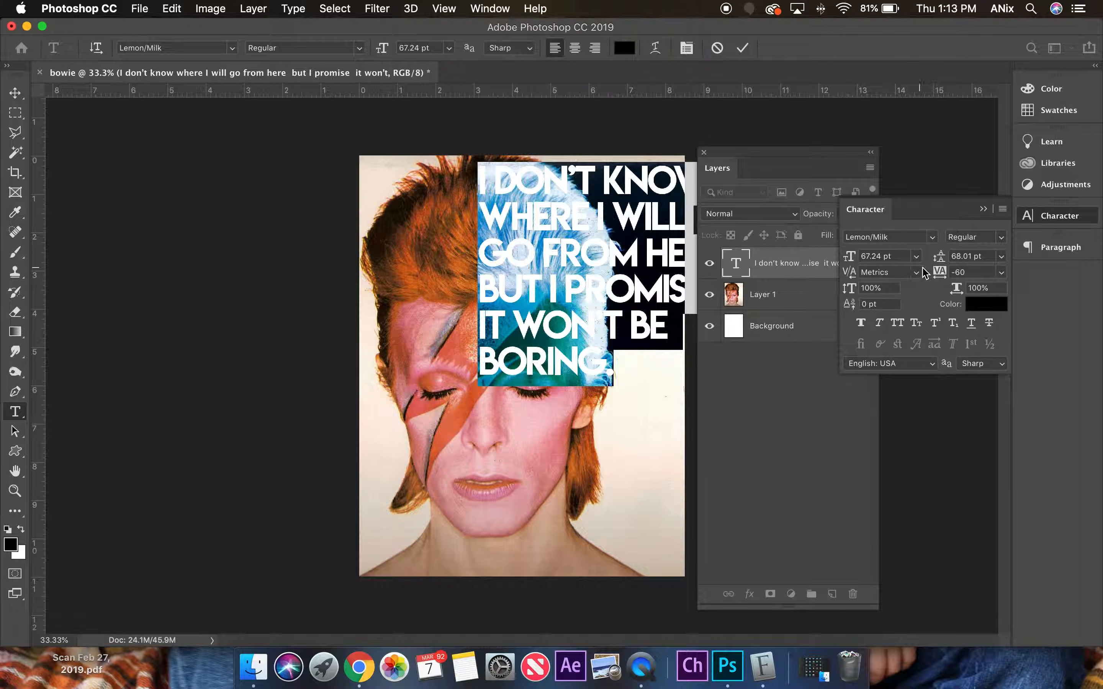
pyautogui.moveTo(938, 272); pyautogui.dragTo(941, 276)
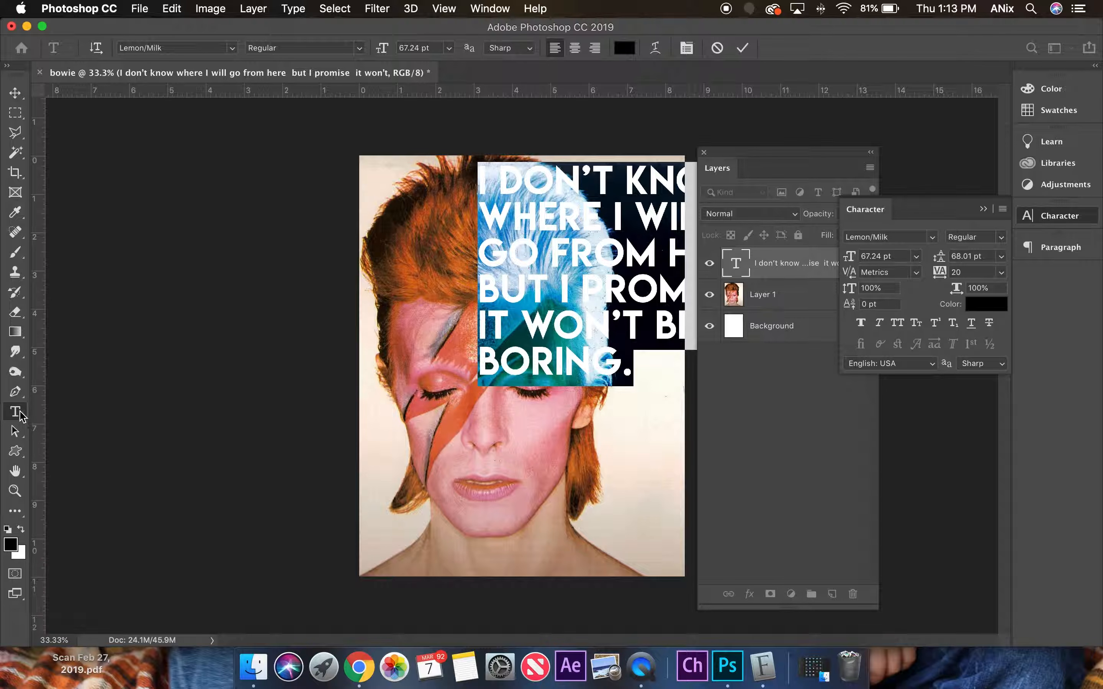
# Insert line breaks in the quote before KNOW, I WILL, HERE, PROMISE and BE, and nudge the text block slightly right.
pyautogui.click(627, 180)
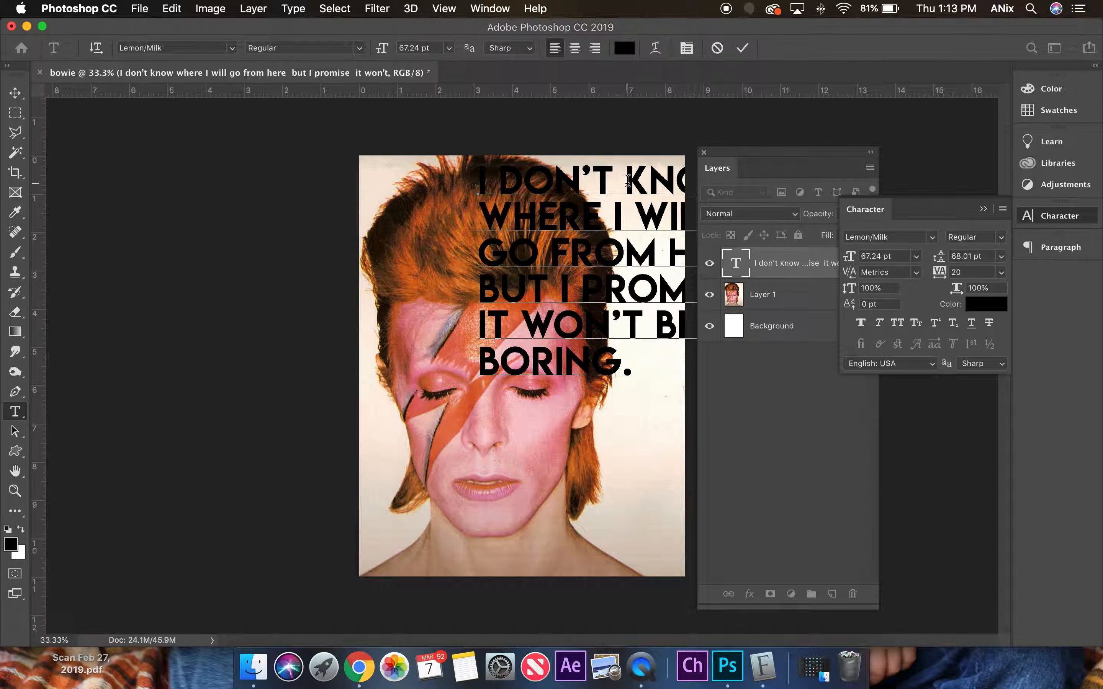
pyautogui.press('Return')
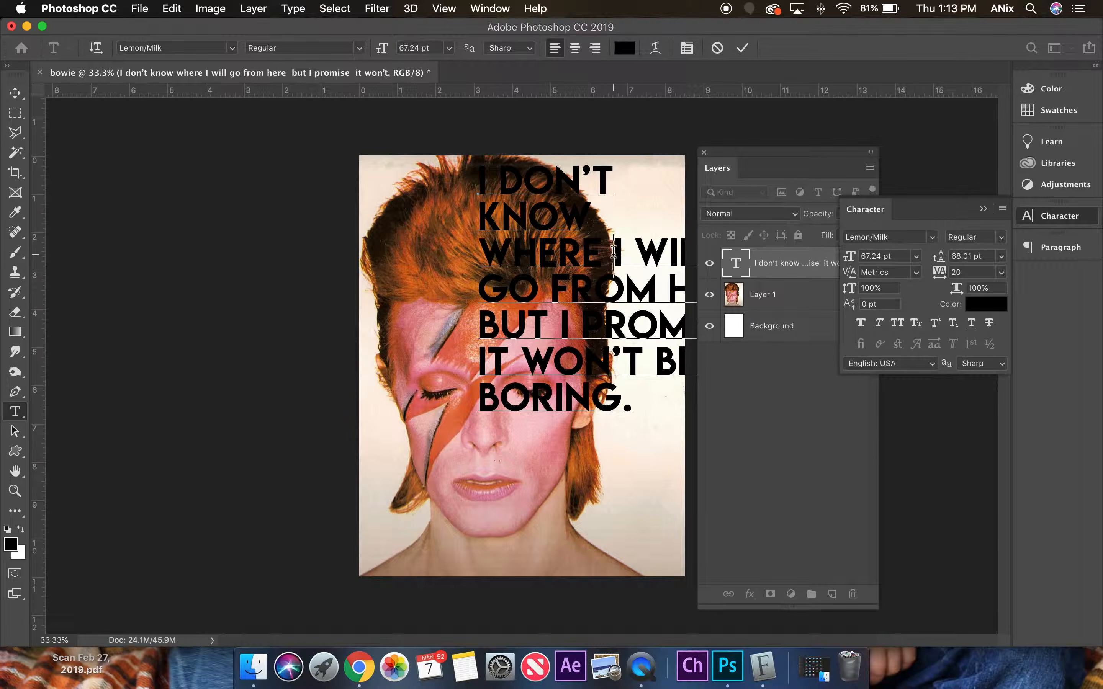
pyautogui.press('Return')
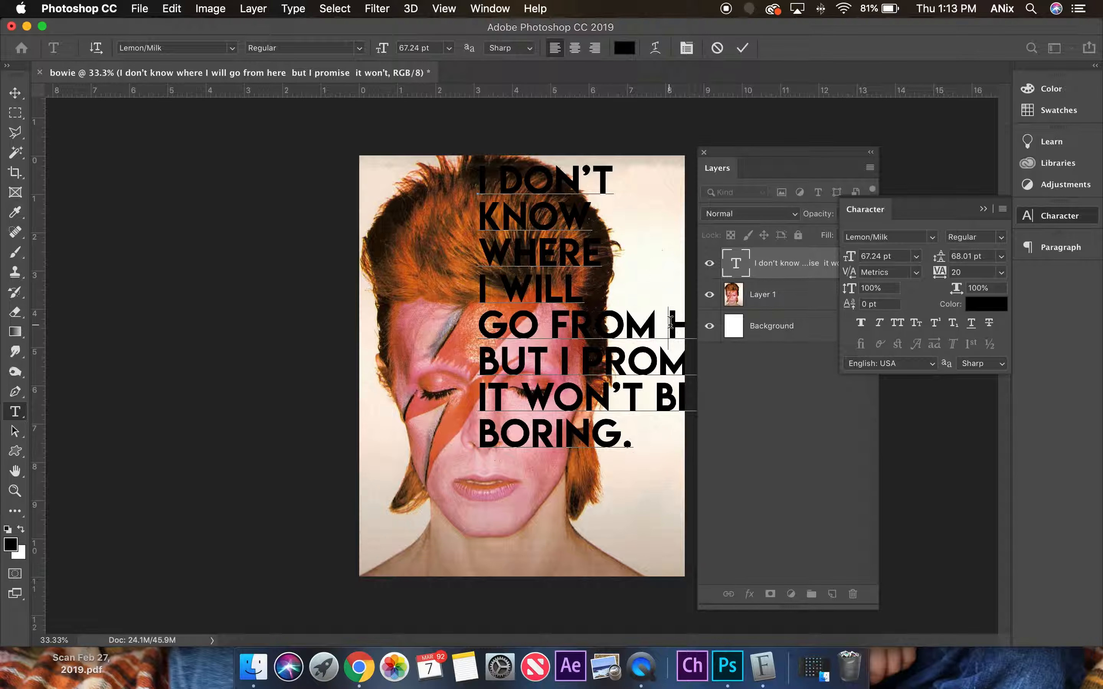
pyautogui.press('Return')
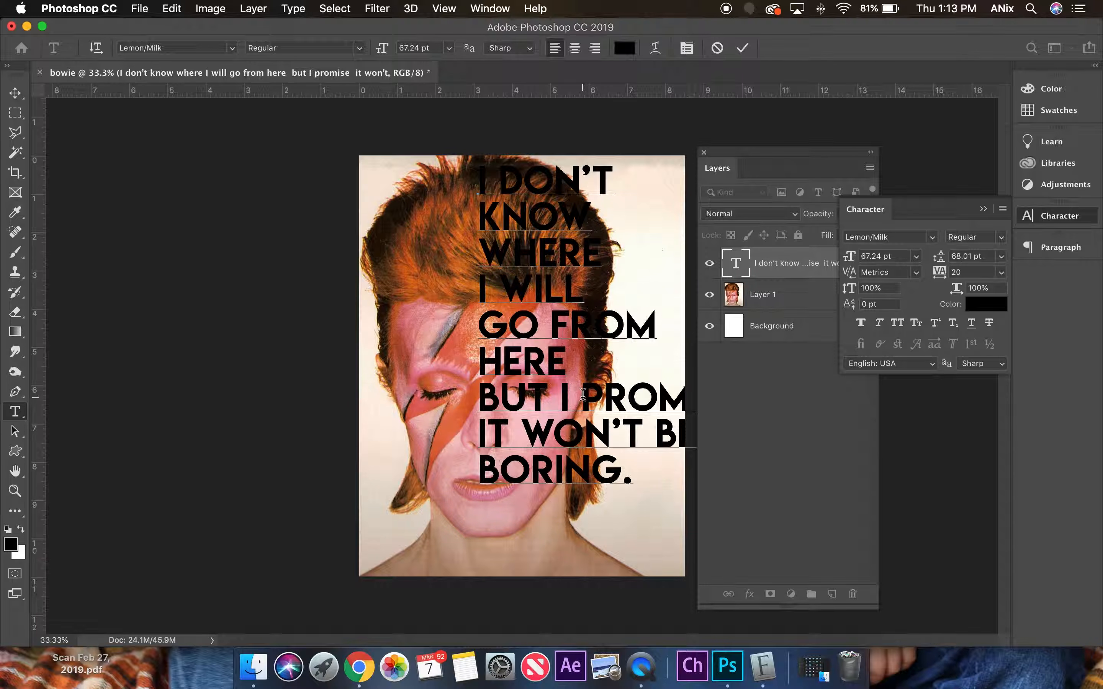
pyautogui.press('Return')
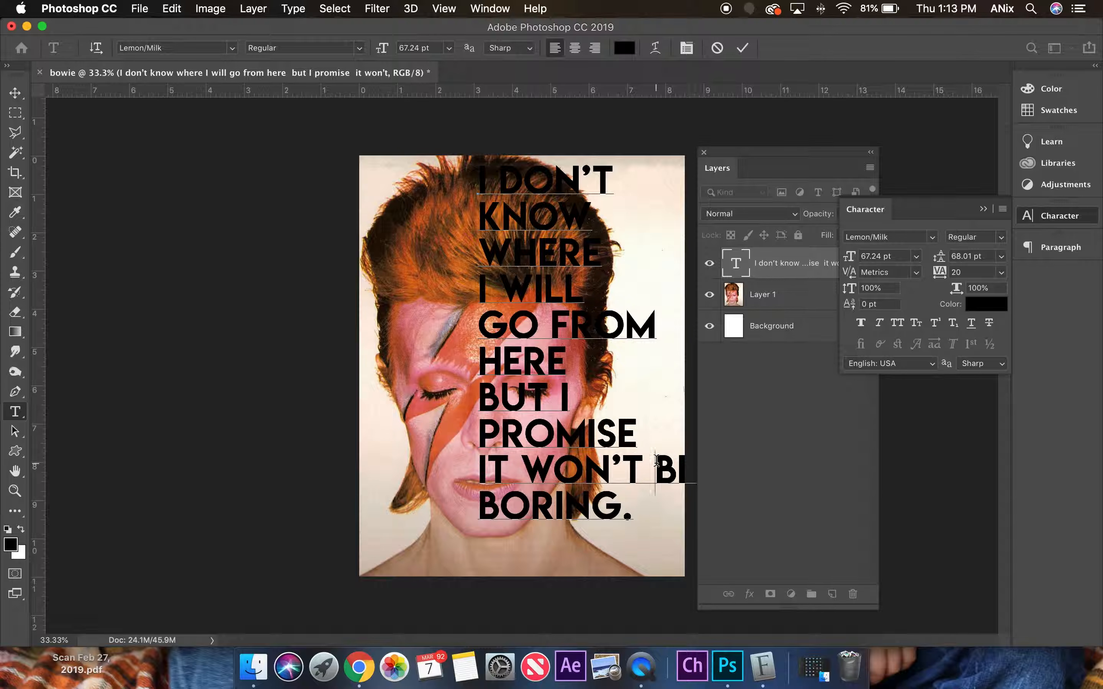
pyautogui.press('Return')
pyautogui.click(16, 93)
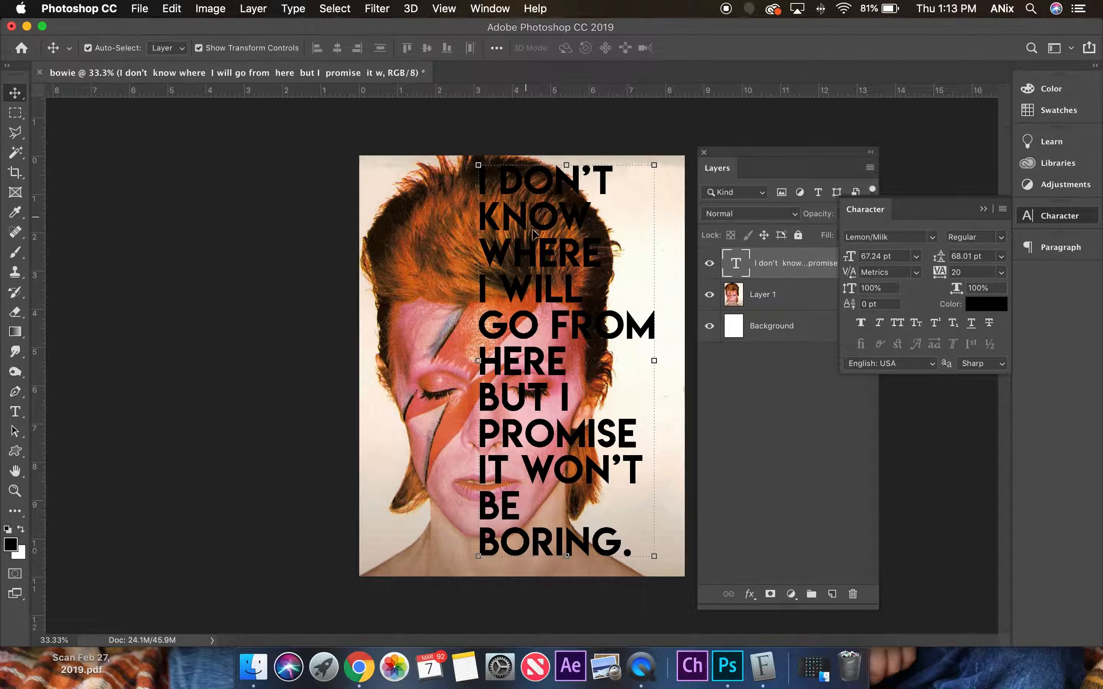
pyautogui.moveTo(531, 253)
pyautogui.mouseDown()
pyautogui.moveTo(549, 259)
pyautogui.moveTo(540, 253)
pyautogui.mouseUp()
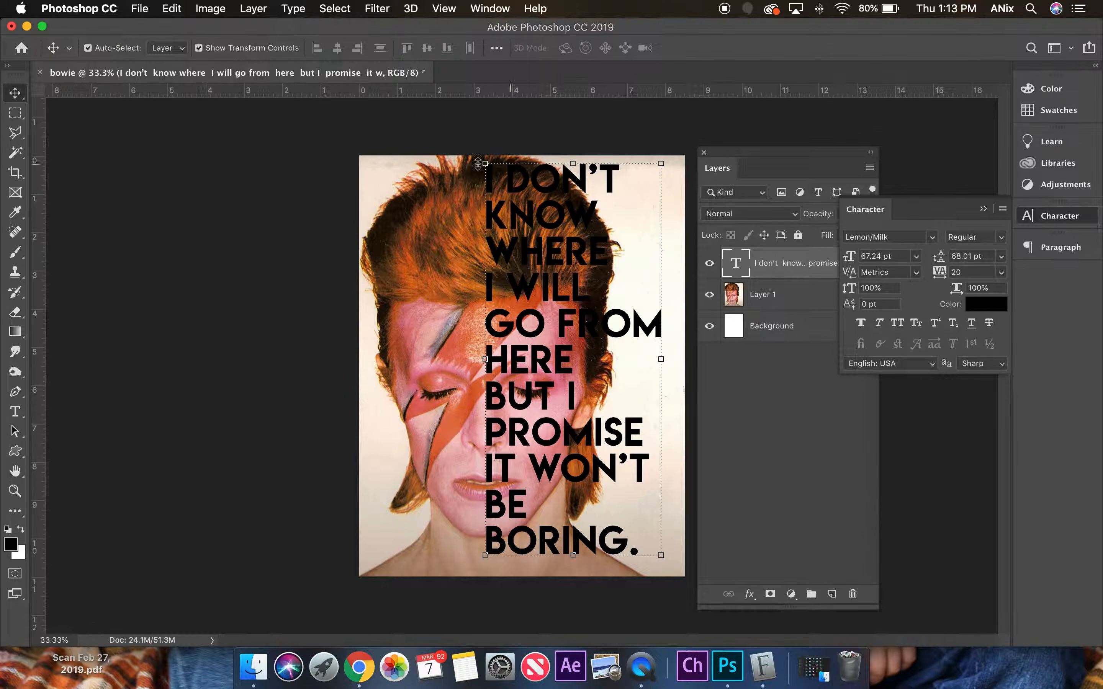
# Change the whole quote's font to Aller Display, with 58.01 pt leading and a 77.24 pt size.
pyautogui.click(15, 412)
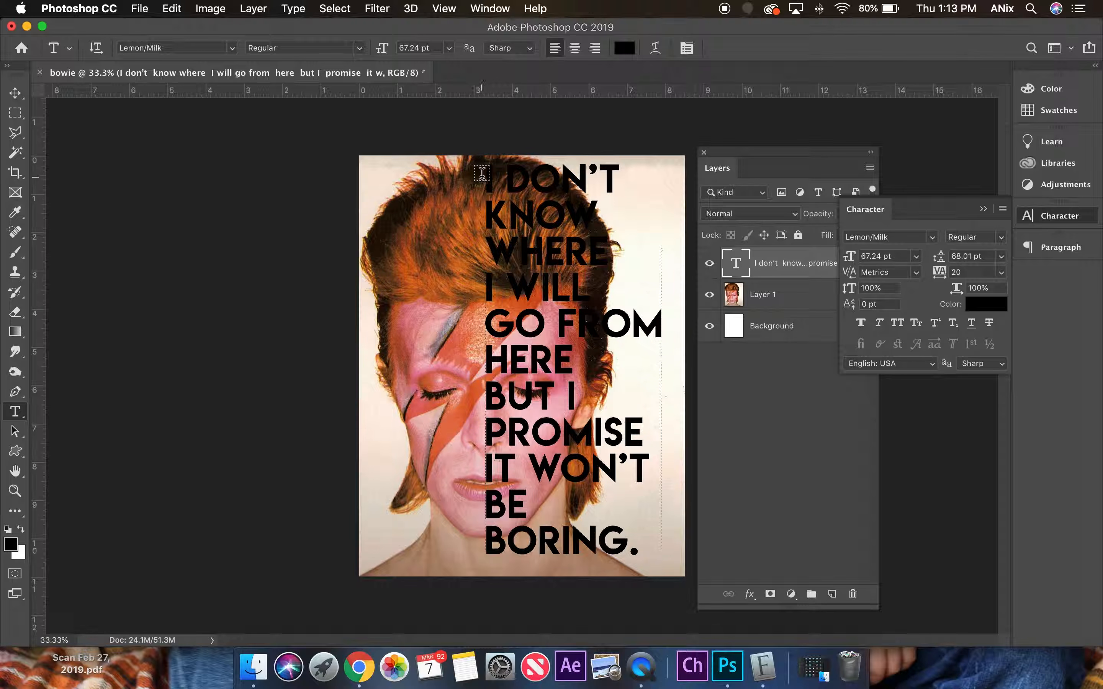
pyautogui.moveTo(484, 175); pyautogui.dragTo(720, 546)
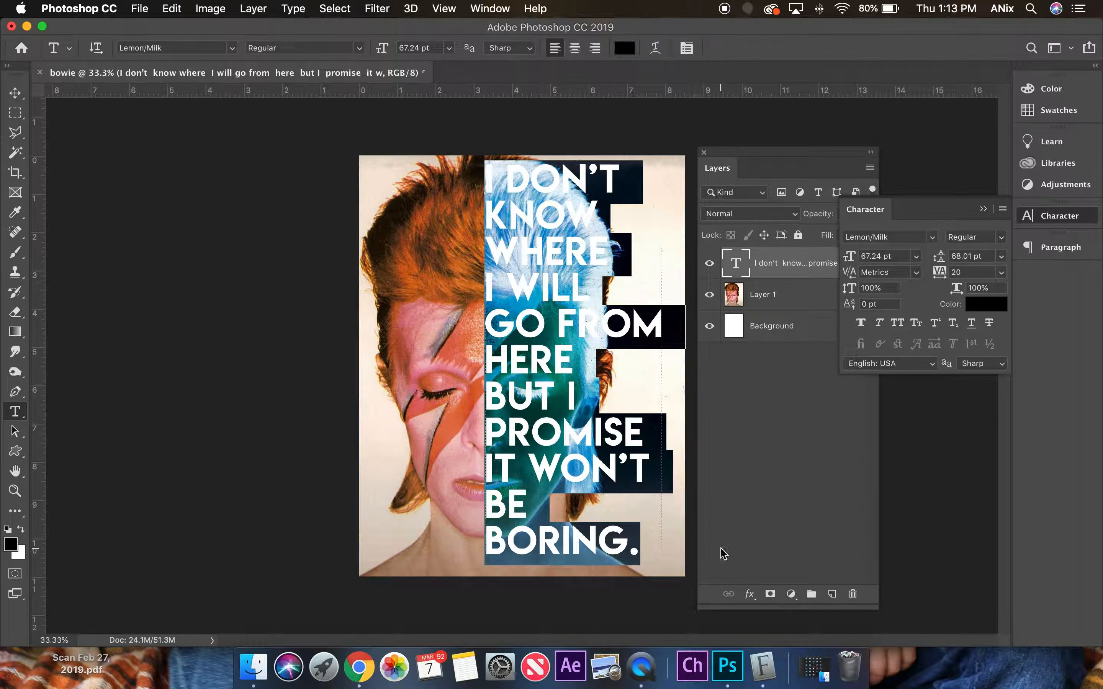
pyautogui.click(900, 237)
pyautogui.press('Down')
pyautogui.press('Down')
pyautogui.press('Down')
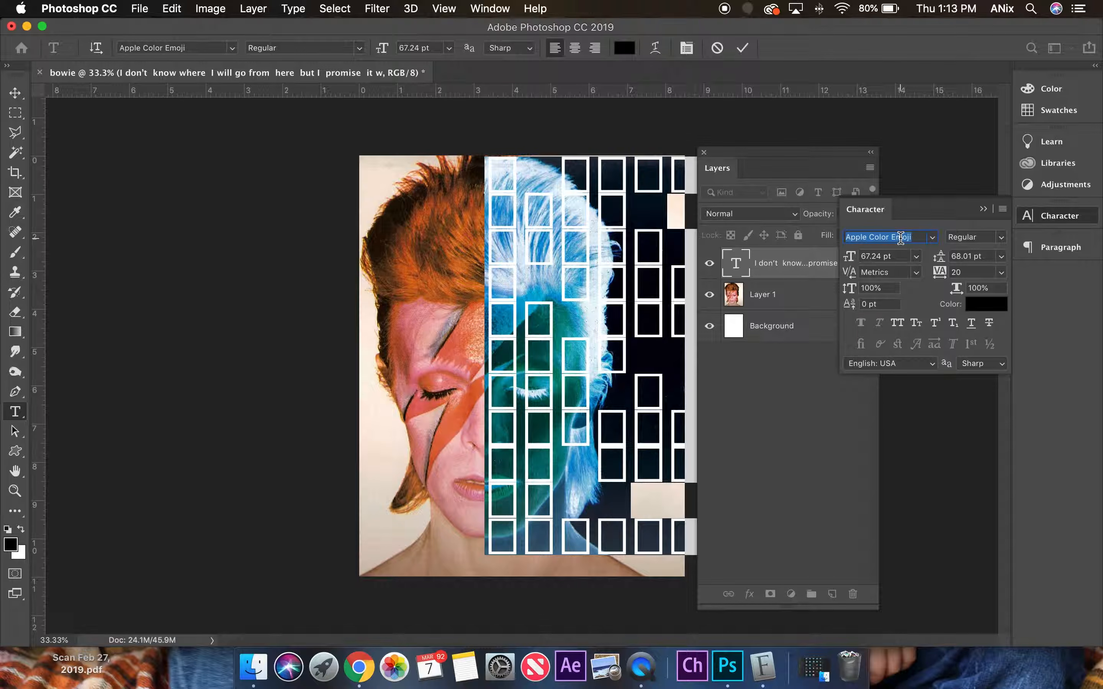
pyautogui.press('Down')
pyautogui.press('Down')
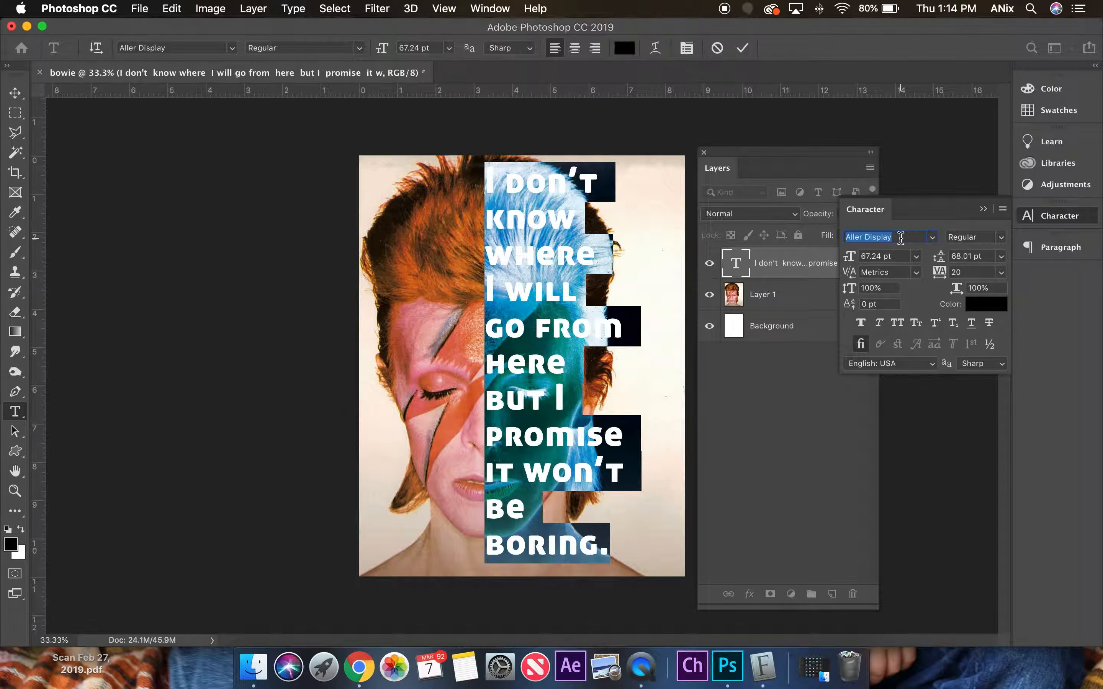
pyautogui.press('Up')
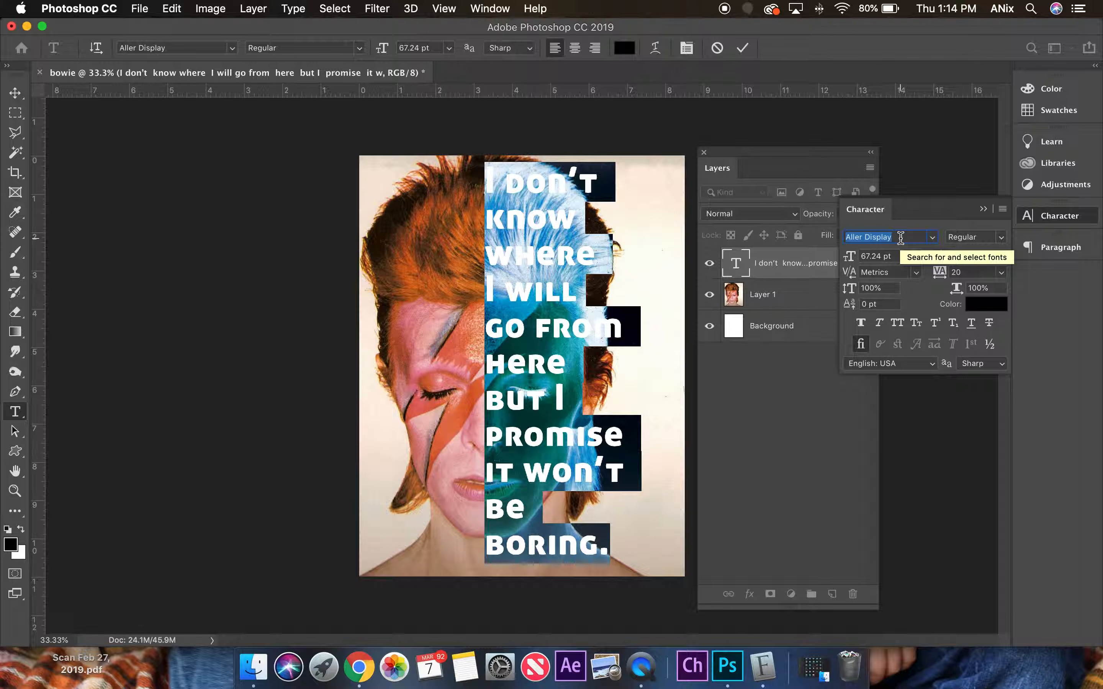
pyautogui.moveTo(940, 259); pyautogui.dragTo(936, 260)
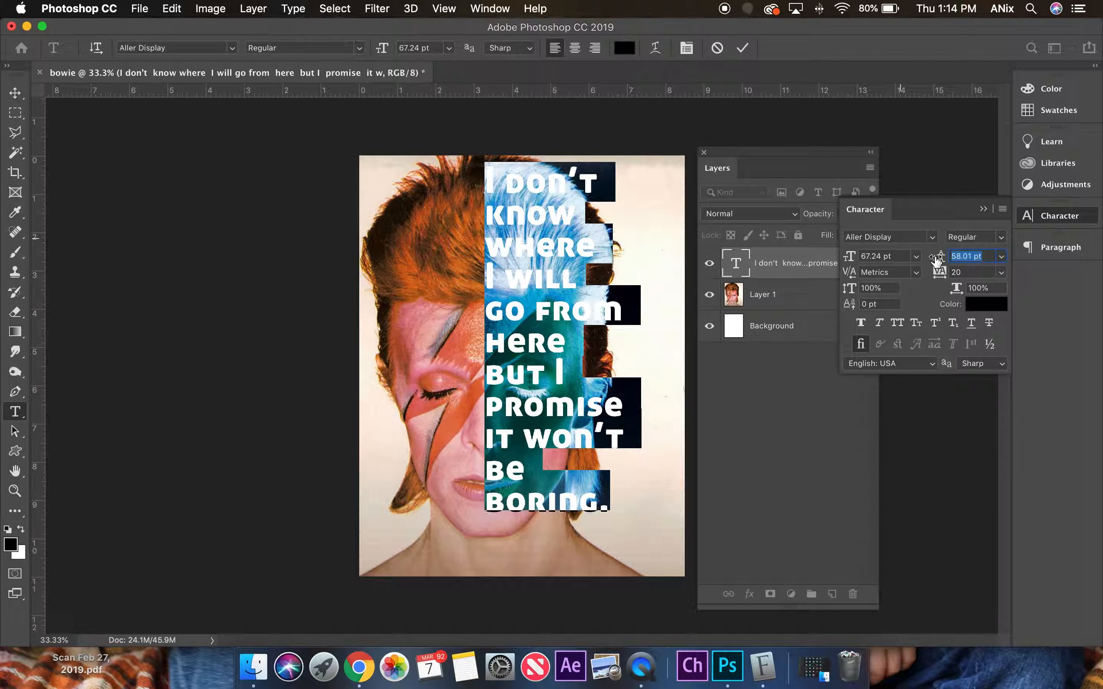
pyautogui.moveTo(858, 259); pyautogui.dragTo(860, 263)
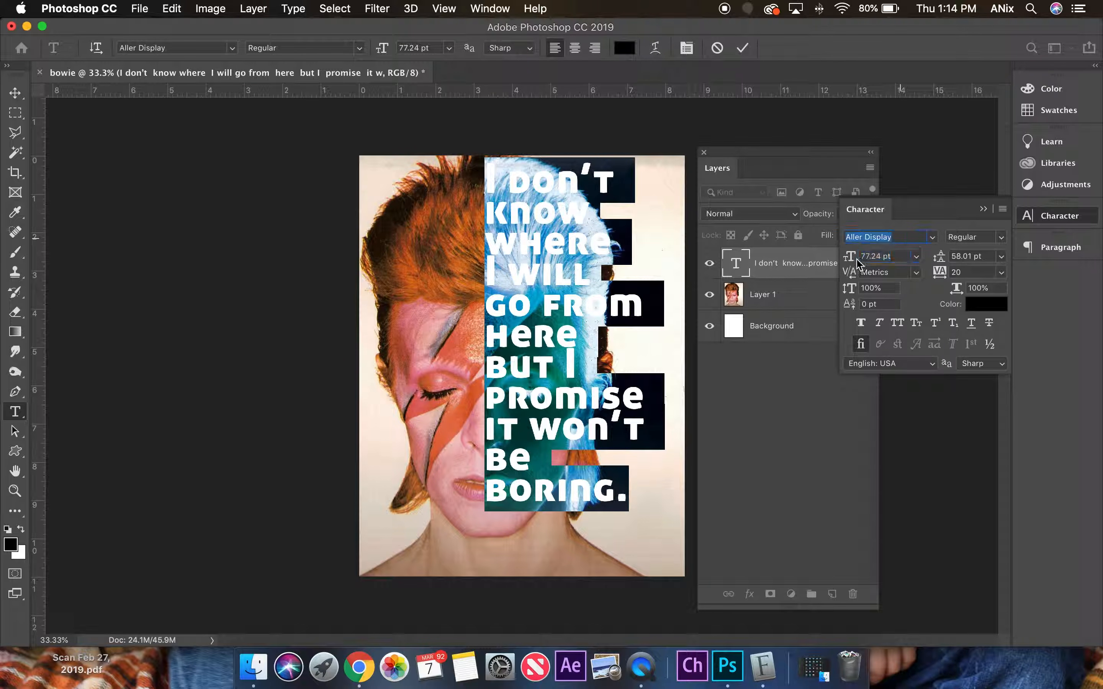
# Reposition the quote's text block over the right half of the portrait and scale it up to 83.46 pt.
pyautogui.click(15, 93)
pyautogui.moveTo(577, 252); pyautogui.dragTo(578, 279)
pyautogui.moveTo(645, 190); pyautogui.dragTo(685, 156)
pyautogui.press('Return')
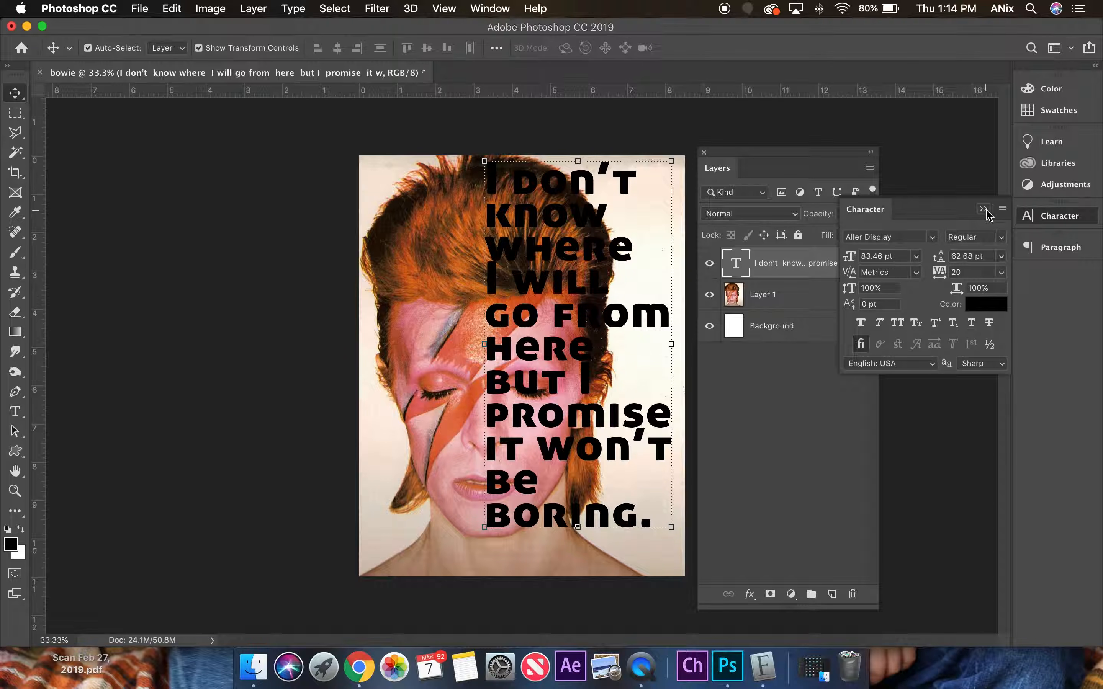
# Try faux italic and small caps on the whole quote, then keep only All Caps applied.
pyautogui.click(15, 411)
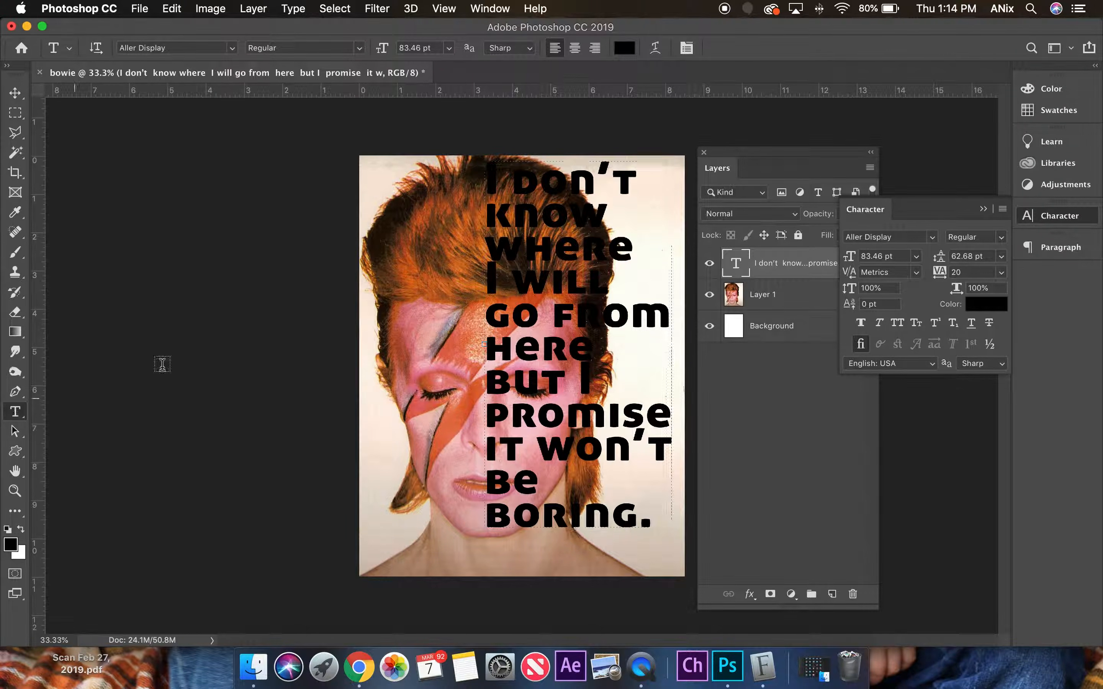
pyautogui.moveTo(487, 175); pyautogui.dragTo(731, 522)
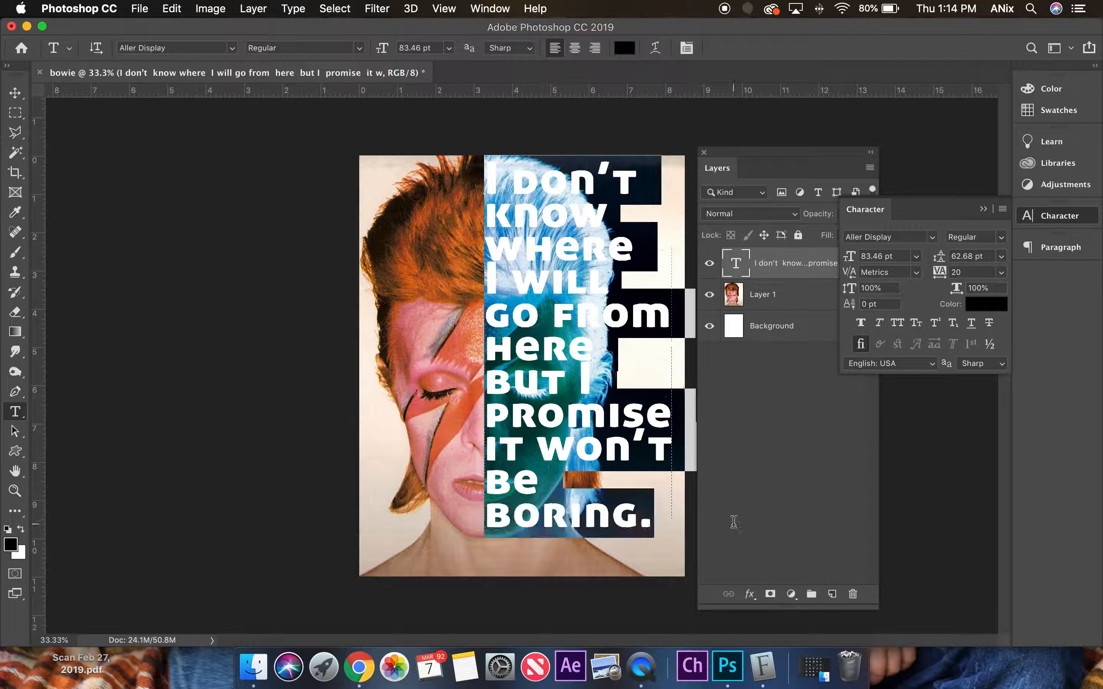
pyautogui.click(880, 323)
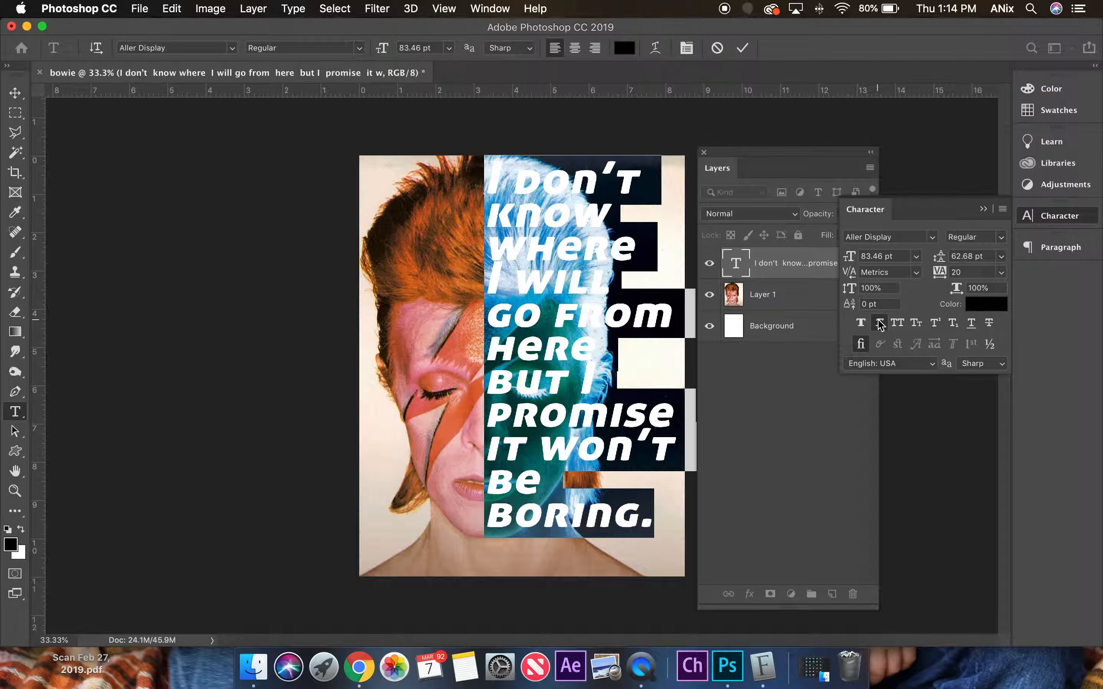
pyautogui.click(899, 323)
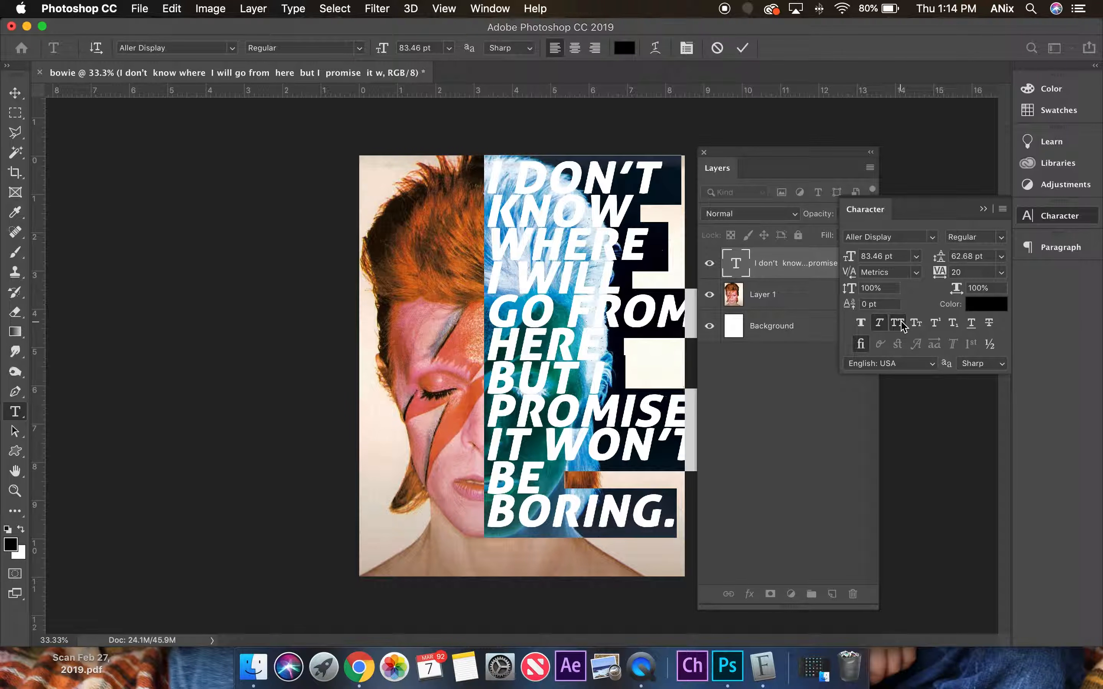
pyautogui.click(917, 325)
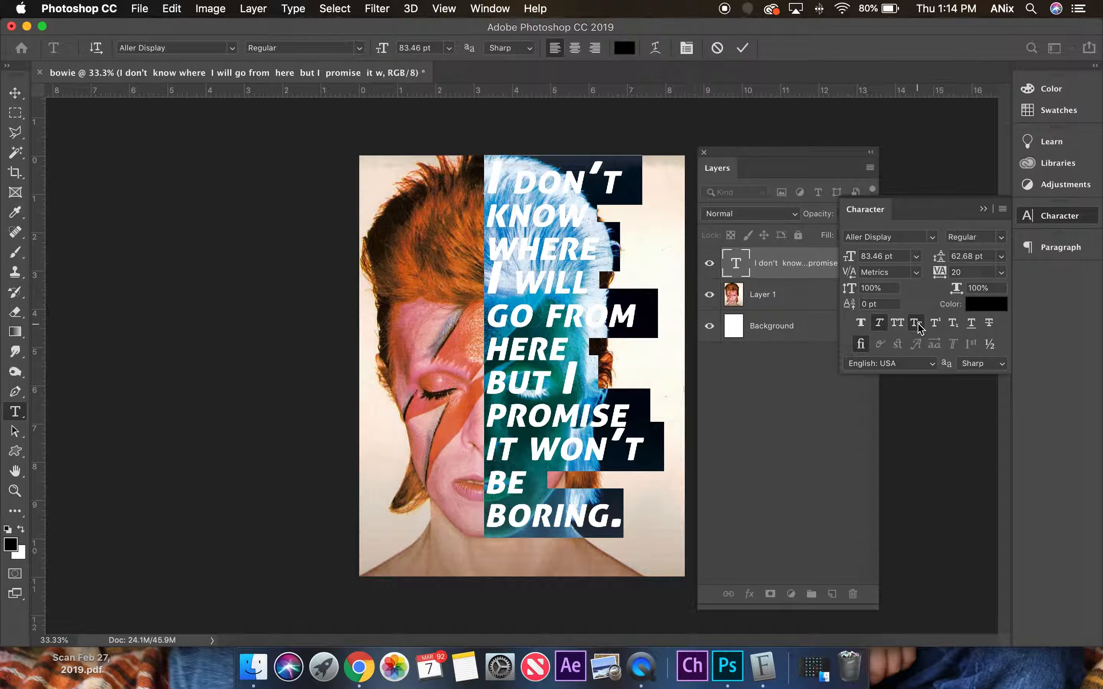
pyautogui.click(917, 324)
pyautogui.click(879, 323)
pyautogui.click(897, 323)
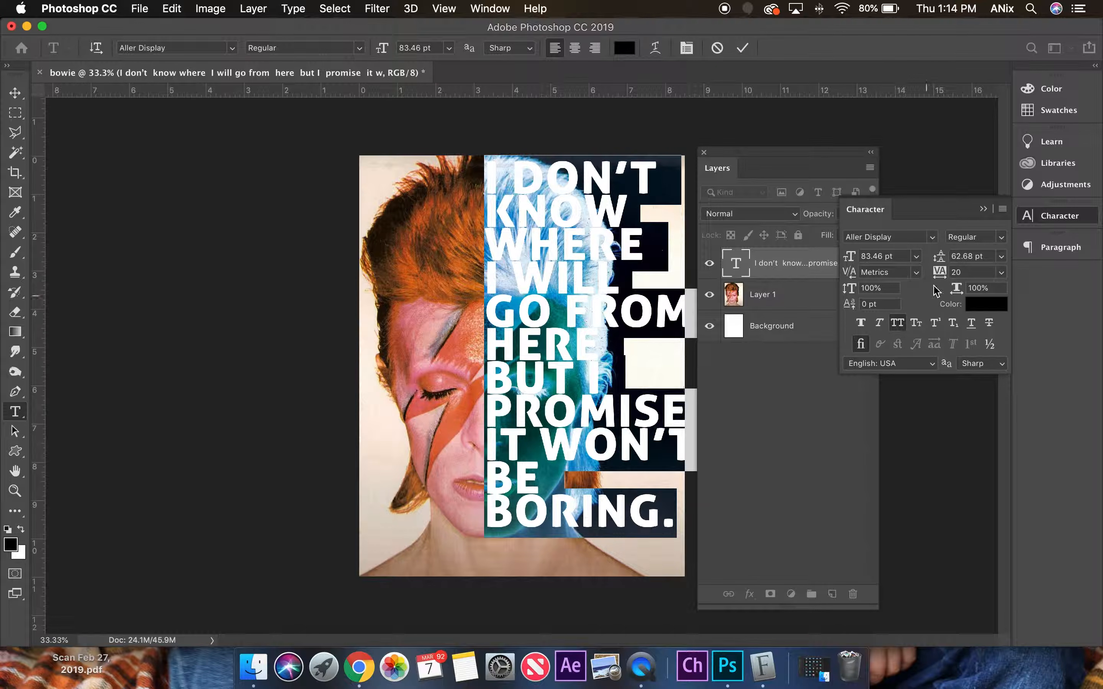
# Set the all-caps quote's leading to 67.68 pt and its size to 75.46 pt, and commit the text.
pyautogui.moveTo(940, 258); pyautogui.dragTo(945, 261)
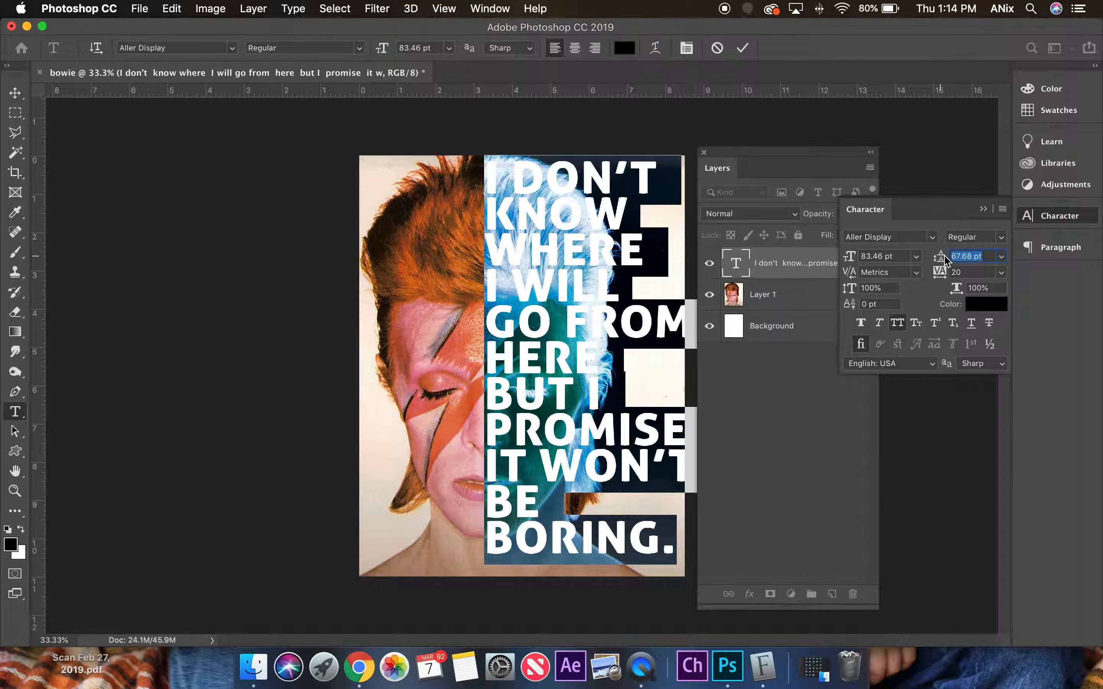
pyautogui.moveTo(855, 265); pyautogui.dragTo(847, 265)
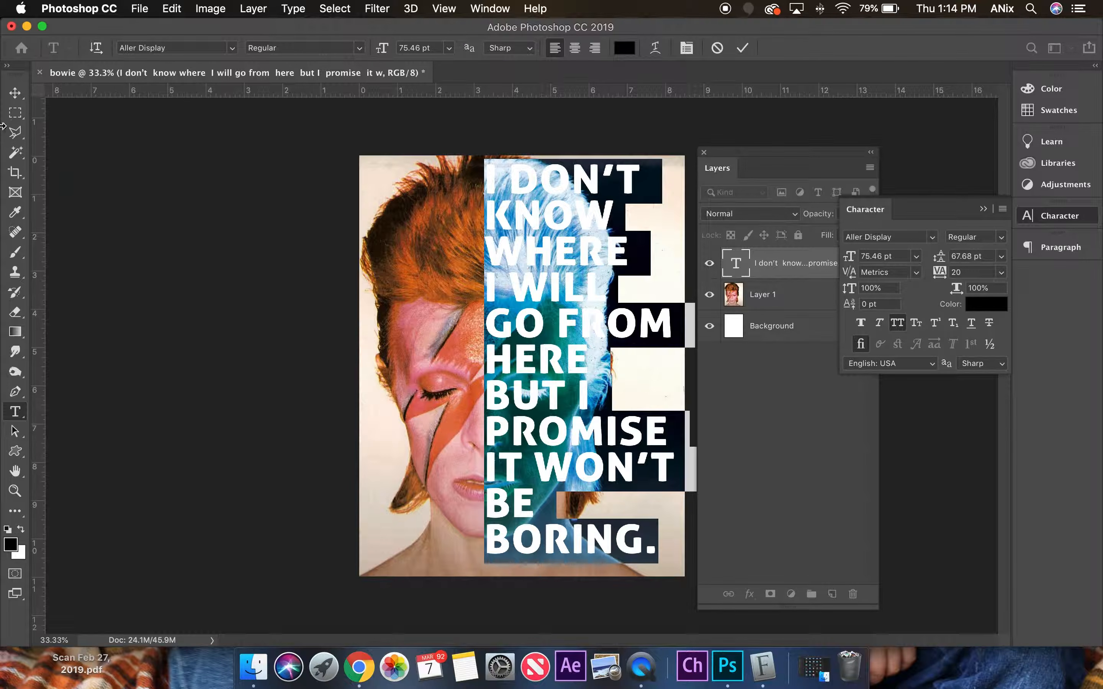
pyautogui.click(13, 97)
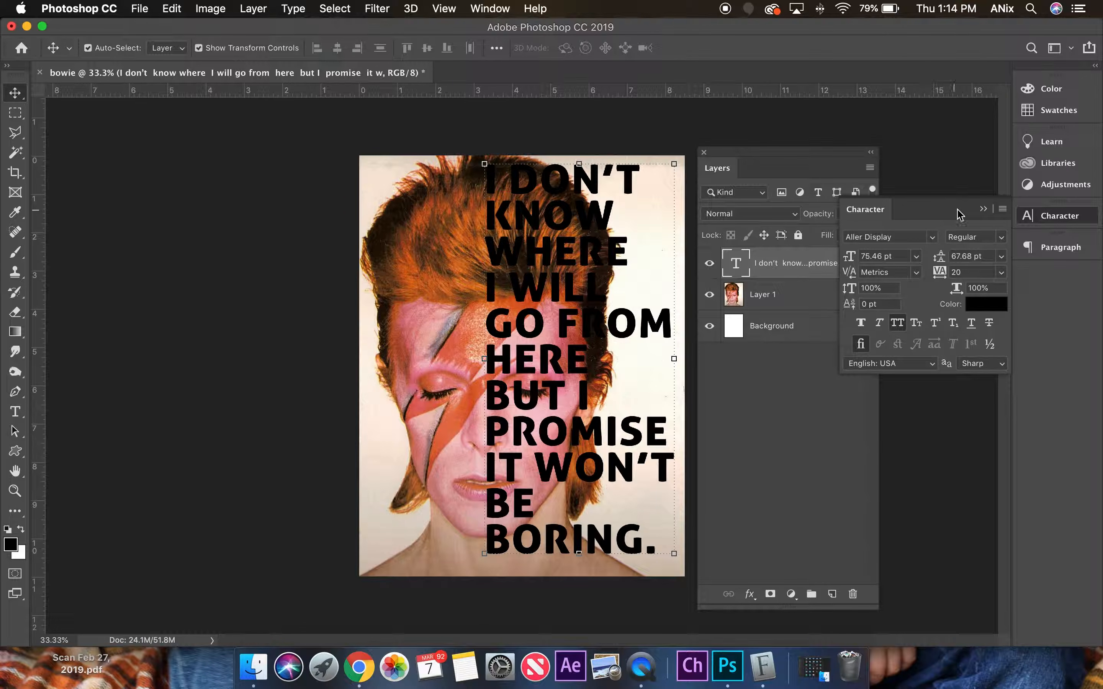
pyautogui.click(982, 209)
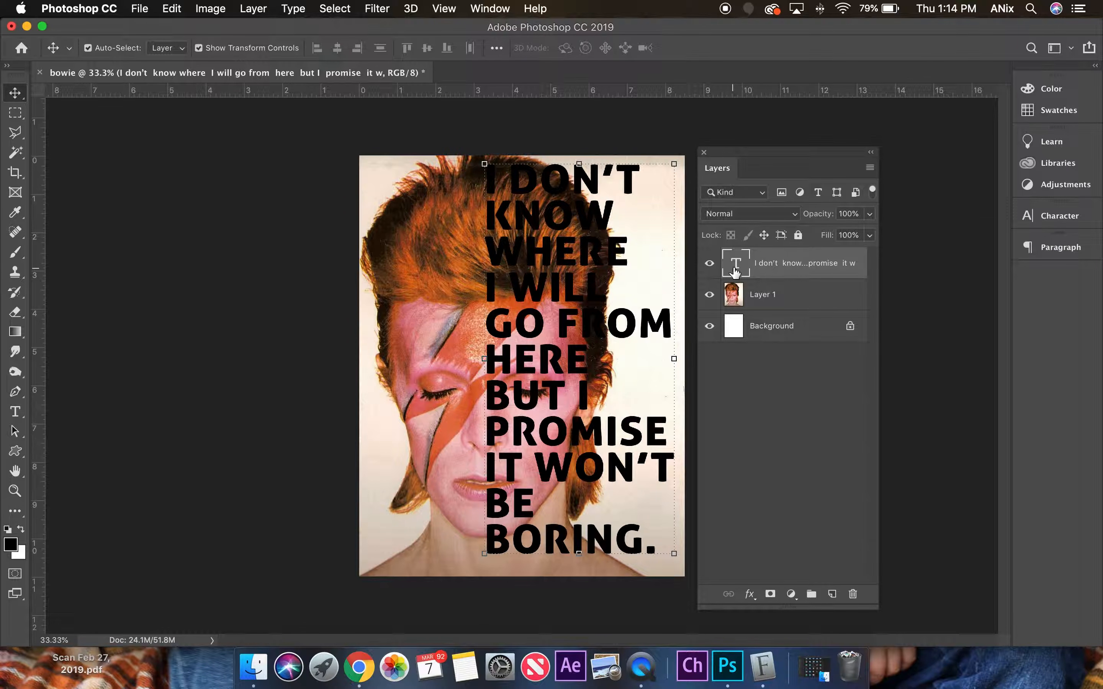
# Duplicate the portrait layer (Layer 1) and move the copy above the quote's text layer.
pyautogui.press('super')
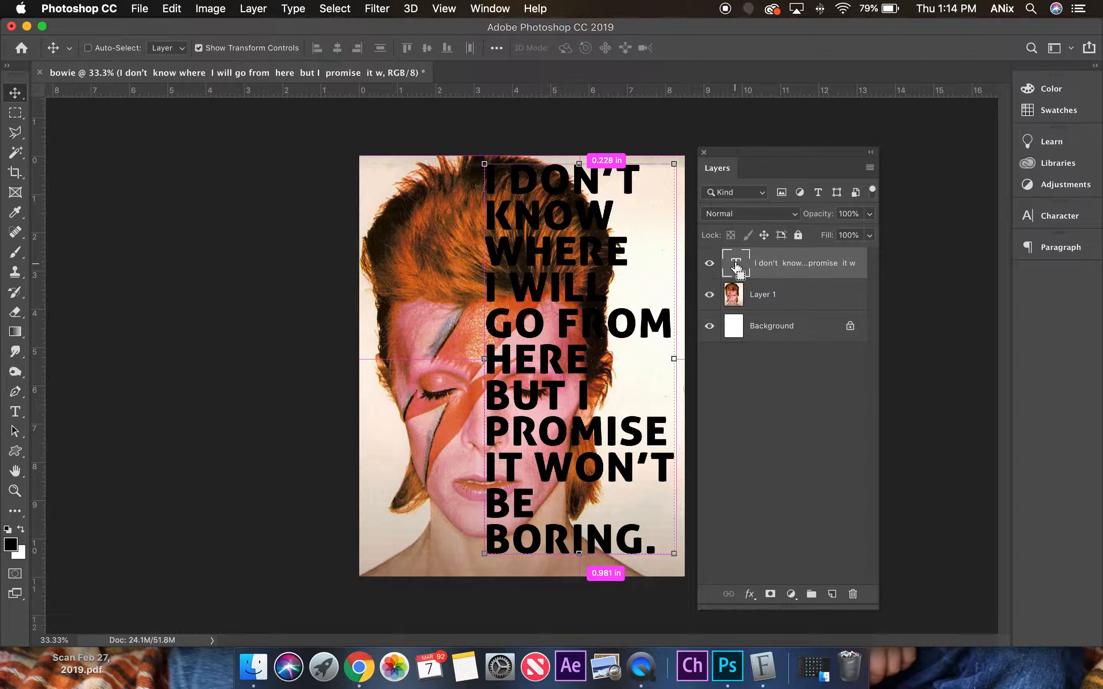
pyautogui.click(767, 296)
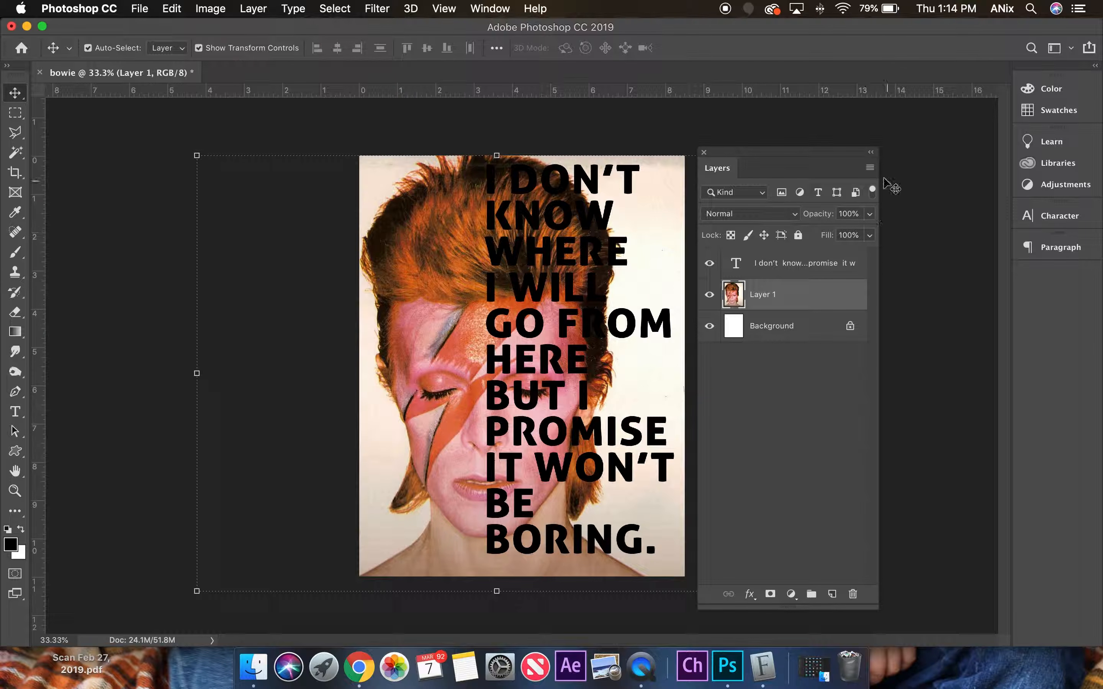
pyautogui.click(869, 168)
pyautogui.click(927, 138)
pyautogui.click(692, 262)
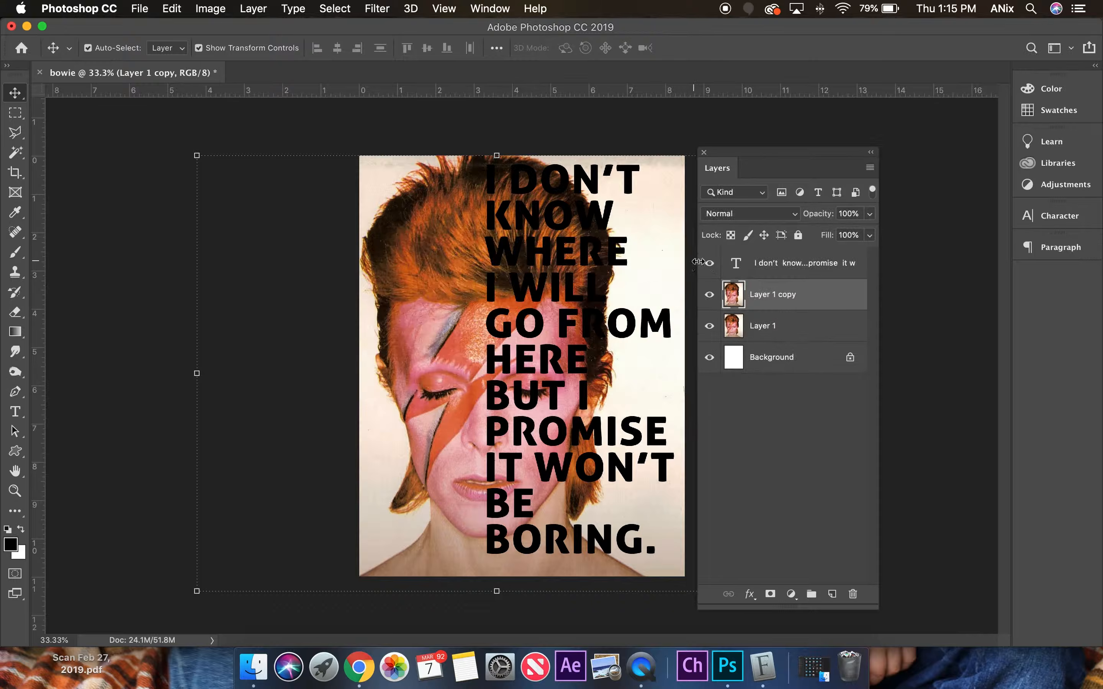
pyautogui.moveTo(784, 295); pyautogui.dragTo(787, 263)
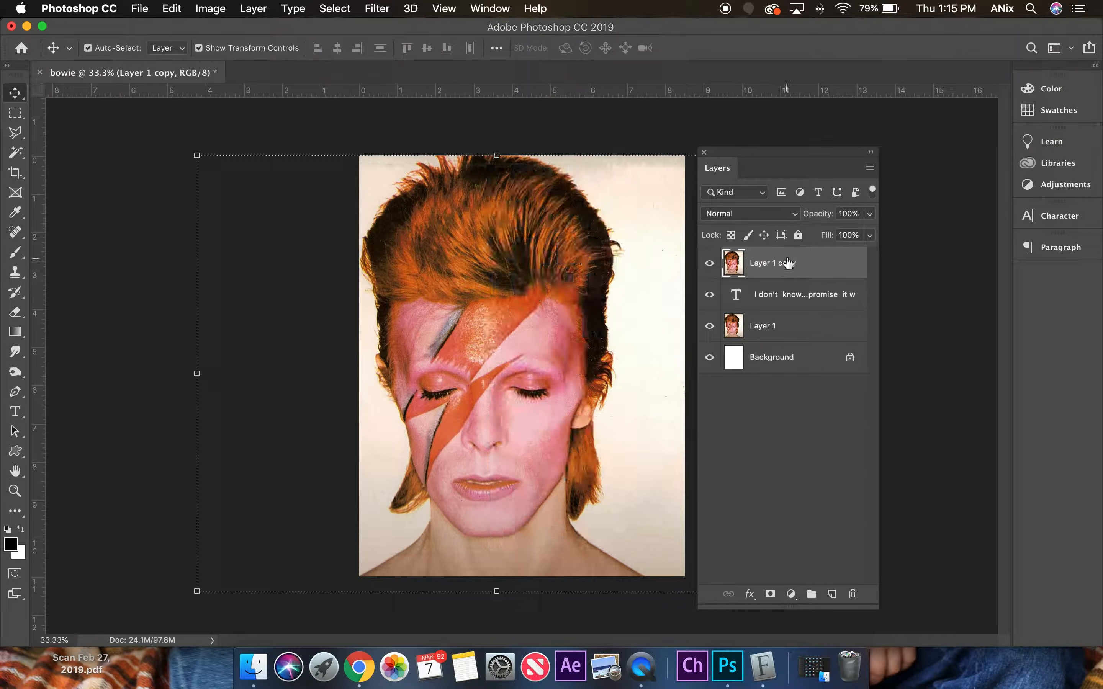
# Load the quote's letter shapes as a selection on the portrait copy and invert it.
pyautogui.press('super')
pyautogui.keyDown('super'); pyautogui.click(734, 297); pyautogui.keyUp('super')
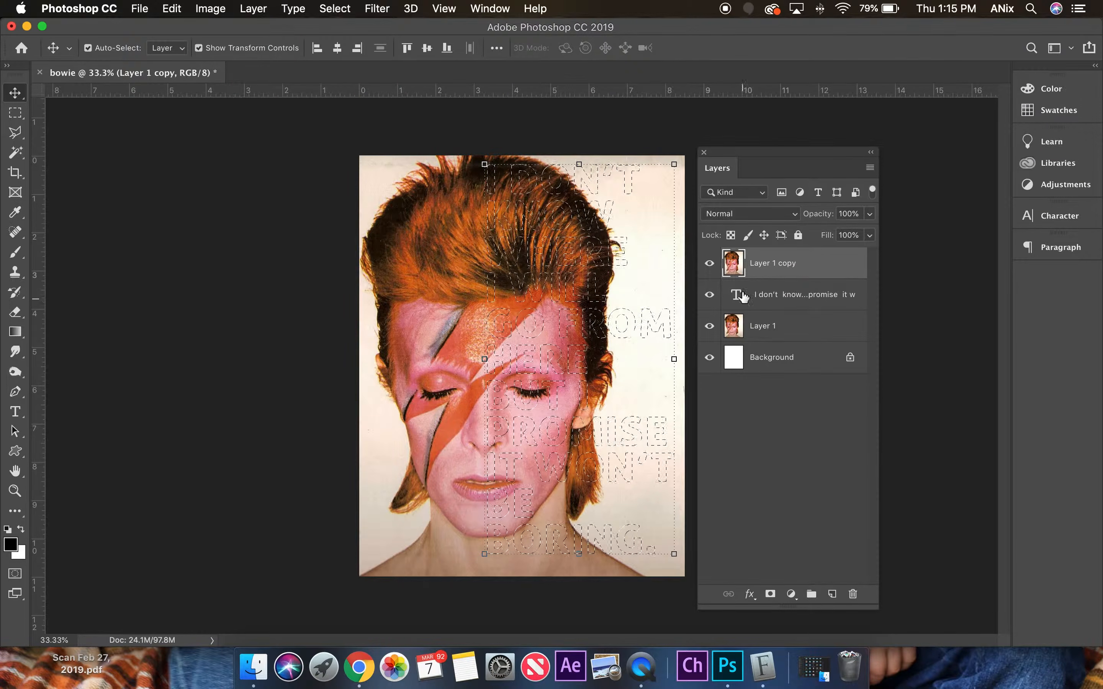
pyautogui.click(335, 8)
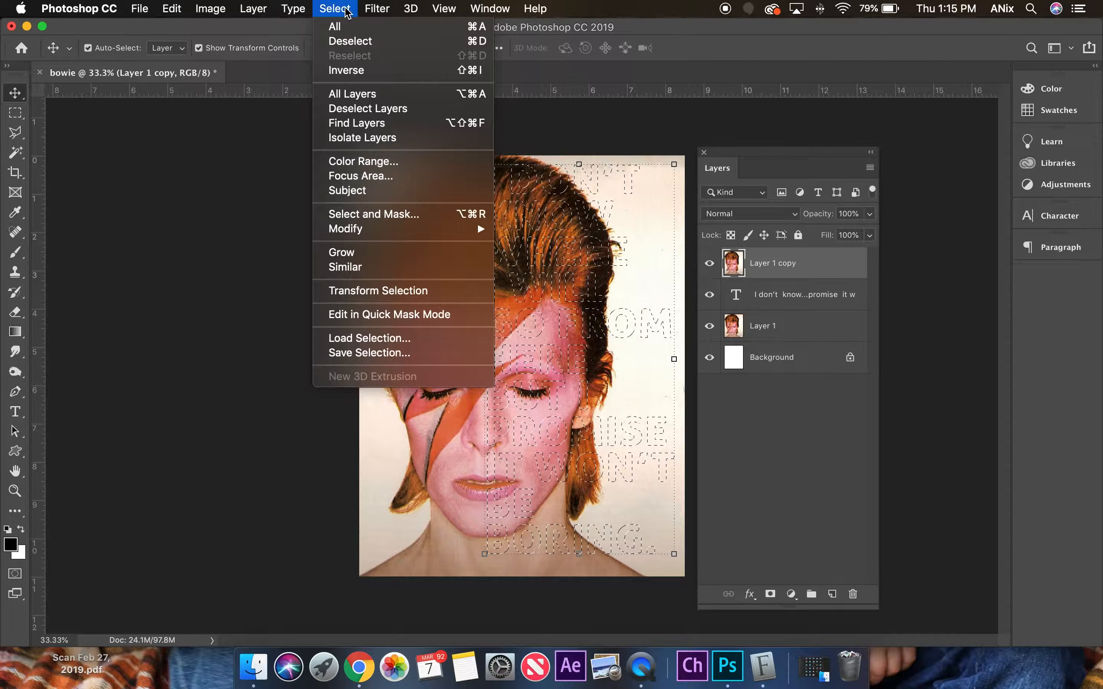
pyautogui.click(359, 69)
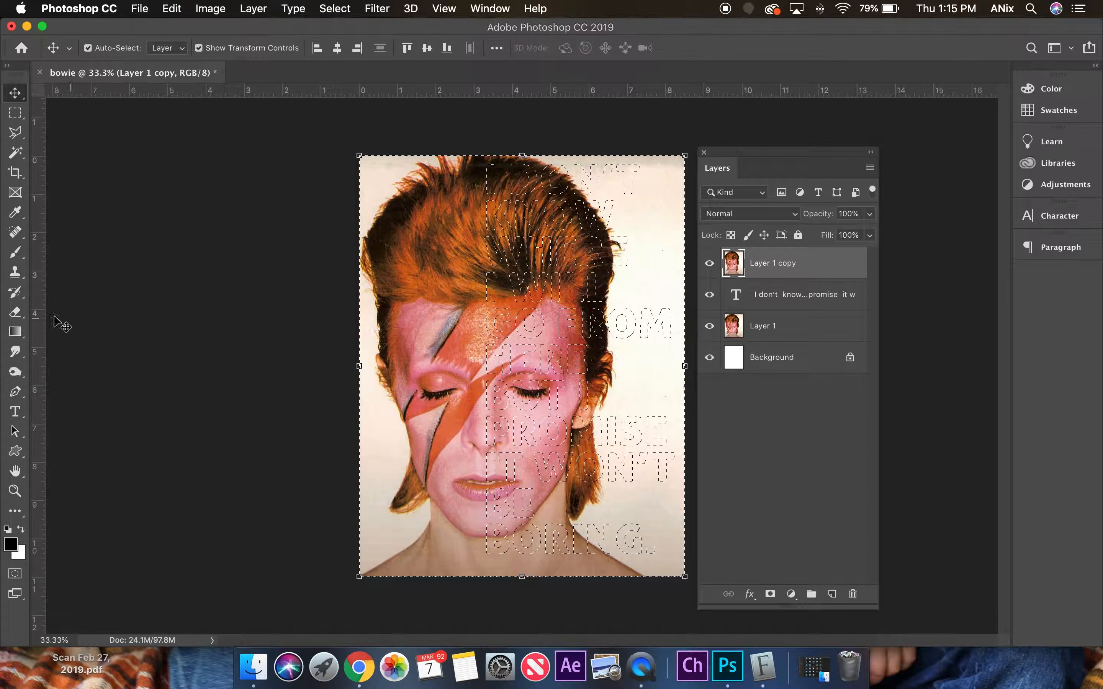
# Hide Layer 1, erase everything outside the letters on the portrait copy, clear the selection and show Layer 1 again.
pyautogui.click(15, 312)
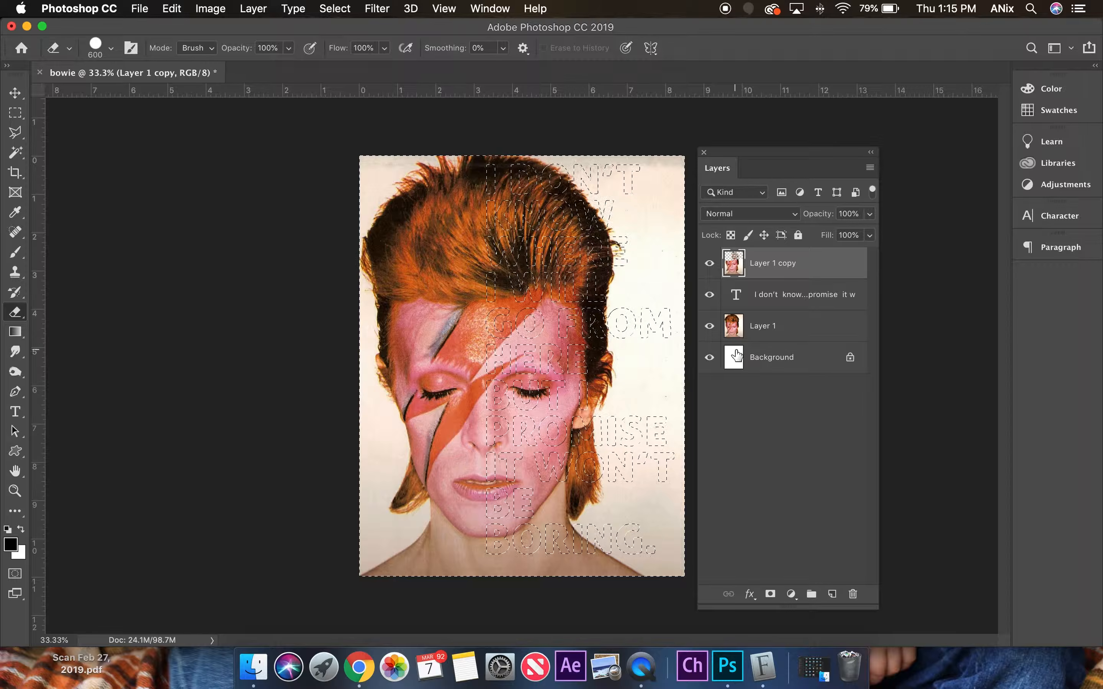
pyautogui.click(710, 326)
pyautogui.moveTo(418, 271)
pyautogui.mouseDown()
pyautogui.moveTo(267, 340)
pyautogui.moveTo(322, 389)
pyautogui.moveTo(577, 433)
pyautogui.moveTo(292, 542)
pyautogui.moveTo(296, 565)
pyautogui.mouseUp()
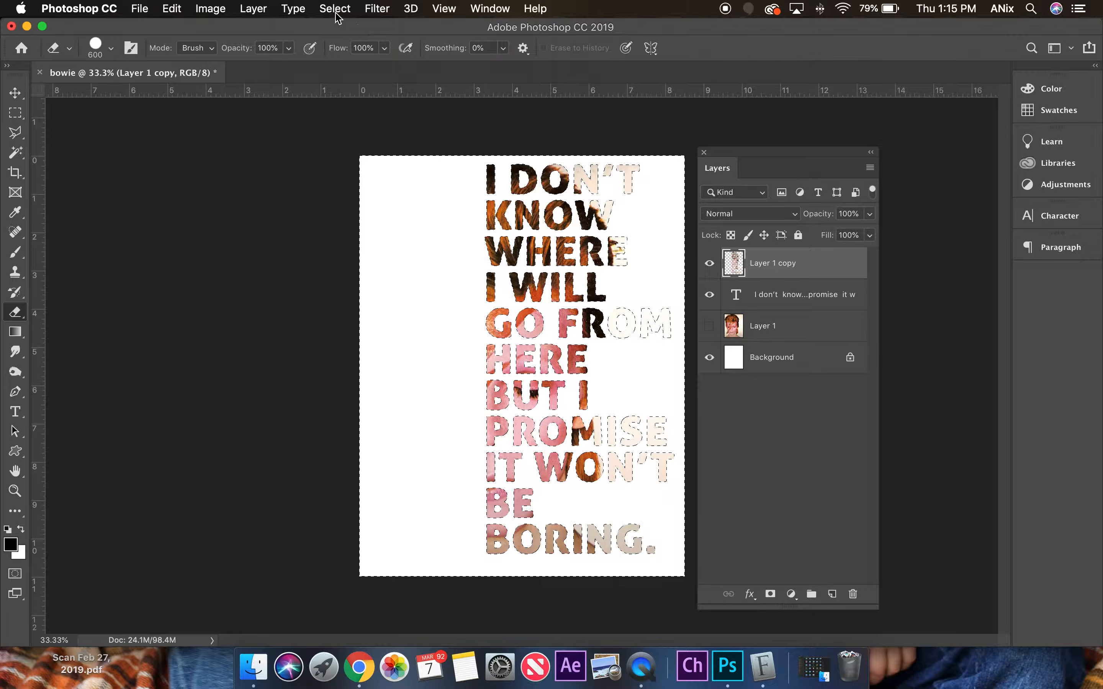
pyautogui.click(335, 8)
pyautogui.click(340, 42)
pyautogui.click(708, 327)
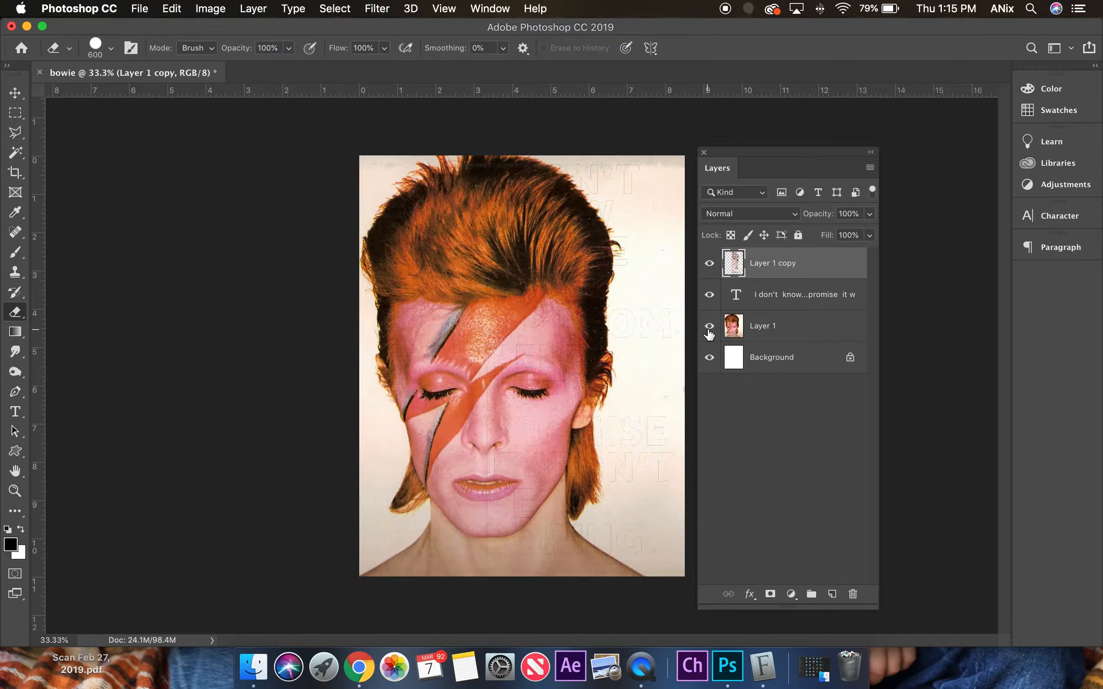
# On Layer 1, marquee-select the full-height half behind the quote, from the letters' left edge to the page edge, hiding the layer while drawing.
pyautogui.click(770, 330)
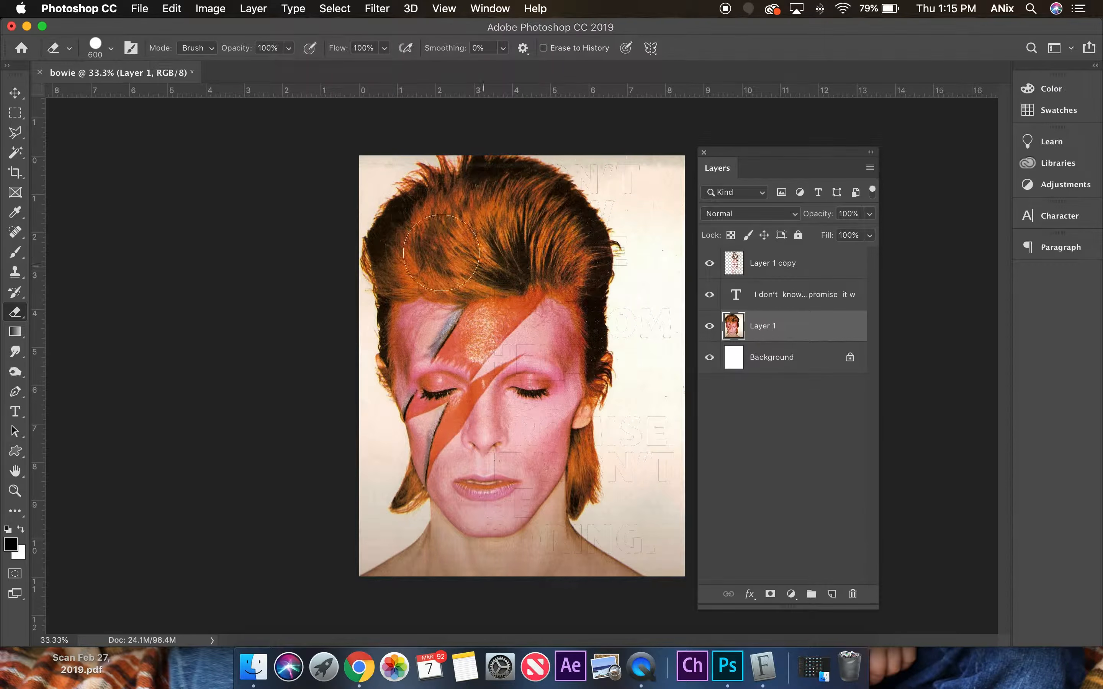
pyautogui.click(17, 115)
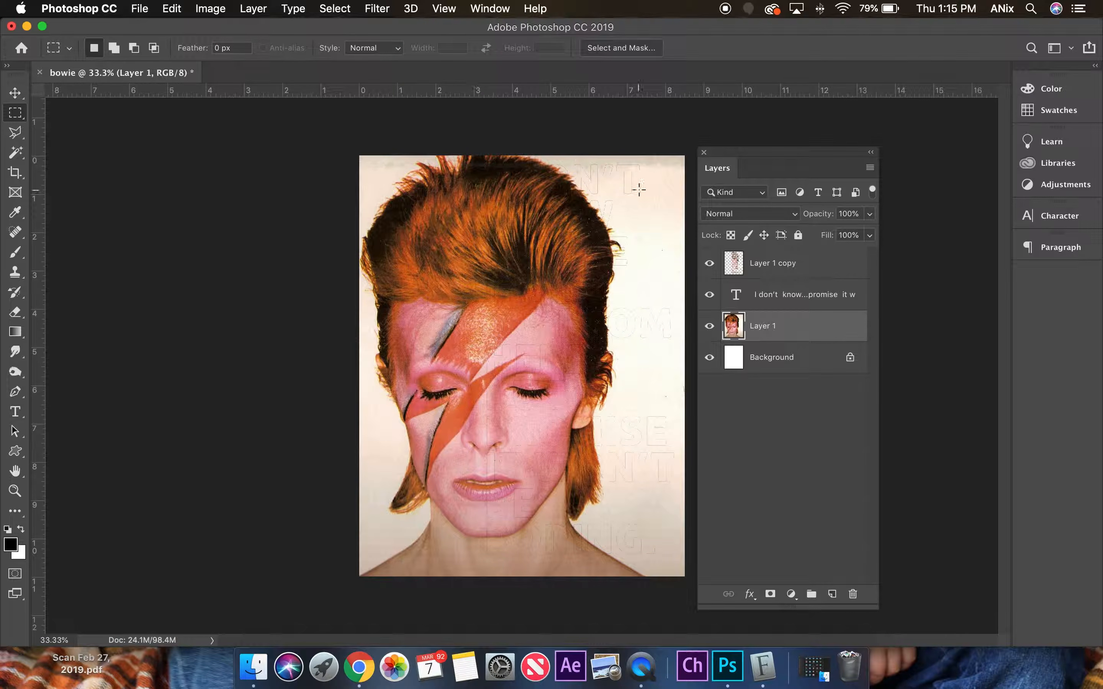
pyautogui.click(709, 327)
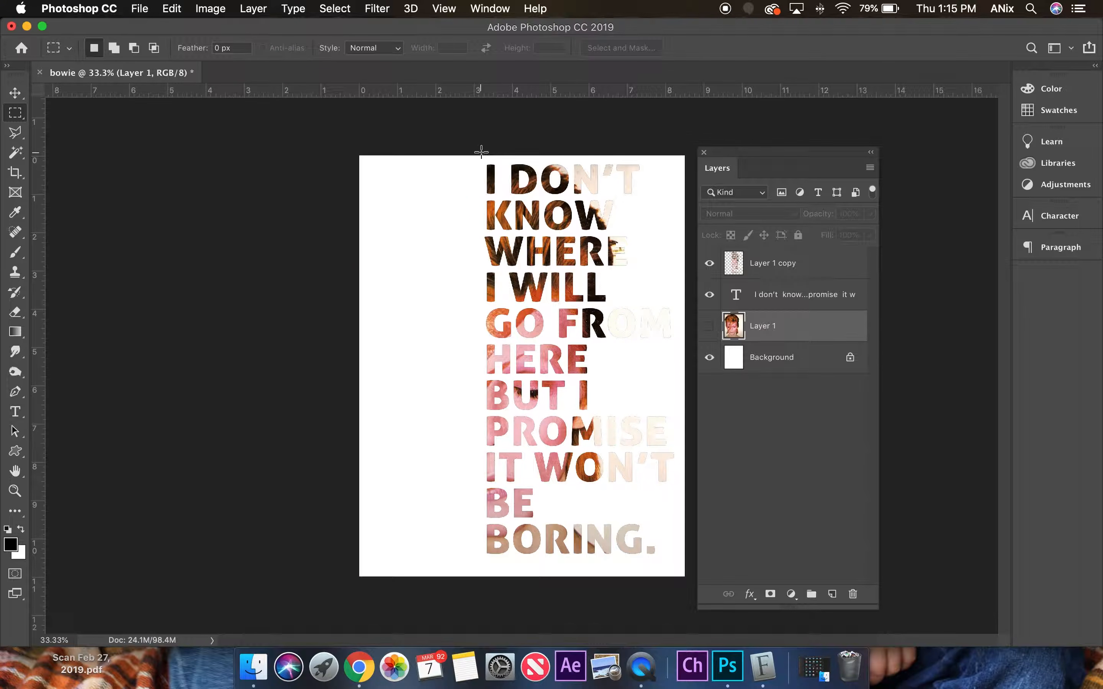
pyautogui.moveTo(484, 151); pyautogui.dragTo(730, 611)
pyautogui.click(709, 326)
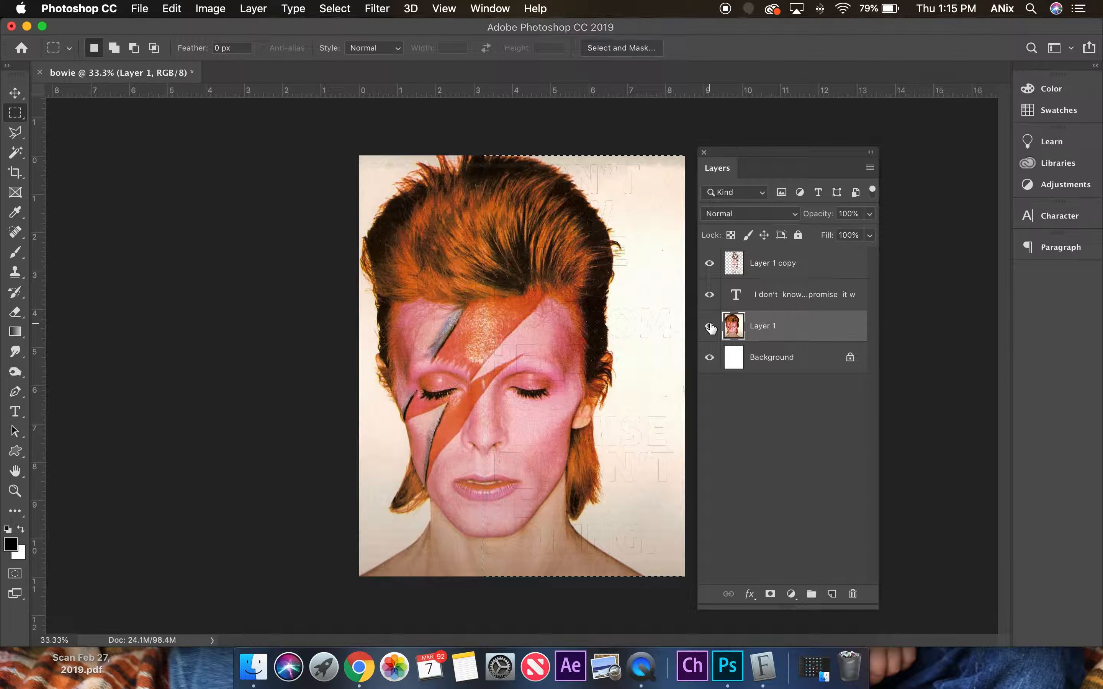
# Erase the portrait behind the quote on Layer 1, keeping the other half of the face.
pyautogui.click(342, 9)
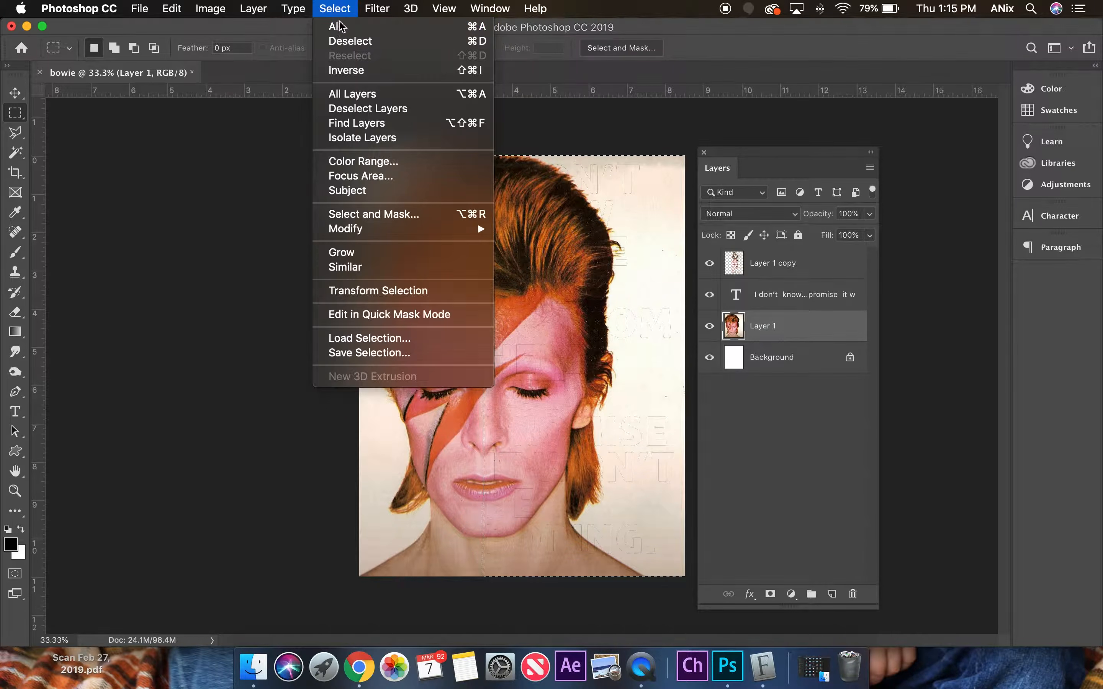
pyautogui.click(365, 70)
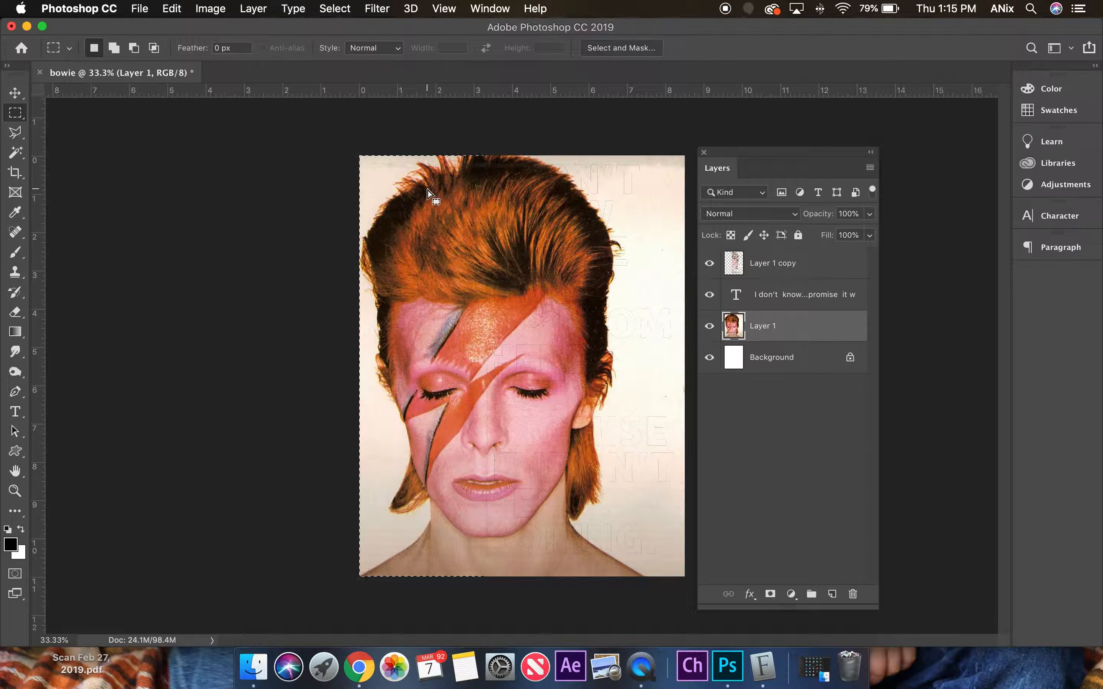
pyautogui.click(15, 312)
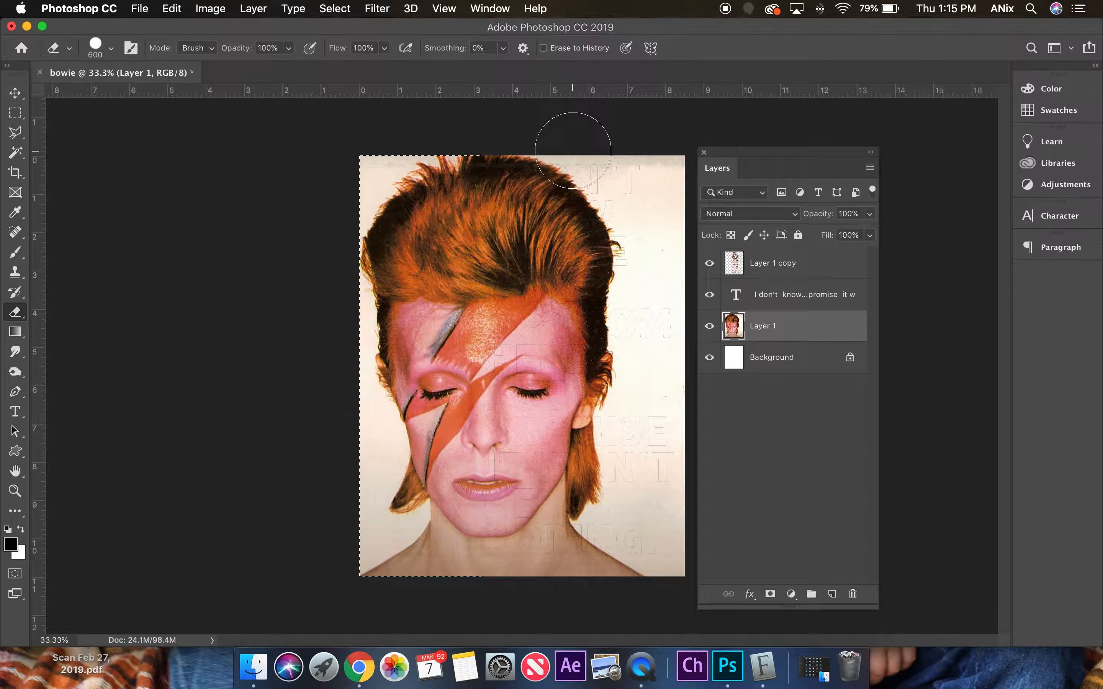
pyautogui.press('super+shift+i')
pyautogui.moveTo(570, 151)
pyautogui.mouseDown()
pyautogui.moveTo(612, 169)
pyautogui.moveTo(482, 205)
pyautogui.moveTo(711, 254)
pyautogui.moveTo(468, 294)
pyautogui.moveTo(810, 307)
pyautogui.moveTo(740, 376)
pyautogui.moveTo(444, 453)
pyautogui.moveTo(641, 451)
pyautogui.moveTo(525, 534)
pyautogui.moveTo(709, 536)
pyautogui.mouseUp()
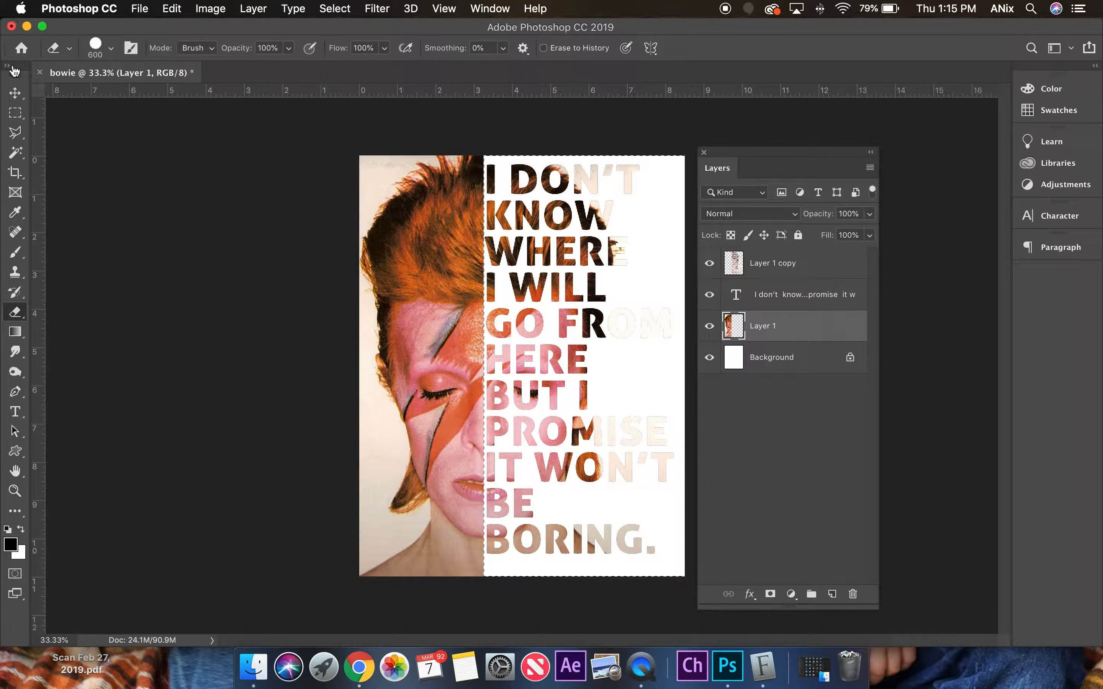
# Clear the selection and delete the quote's text layer.
pyautogui.click(15, 93)
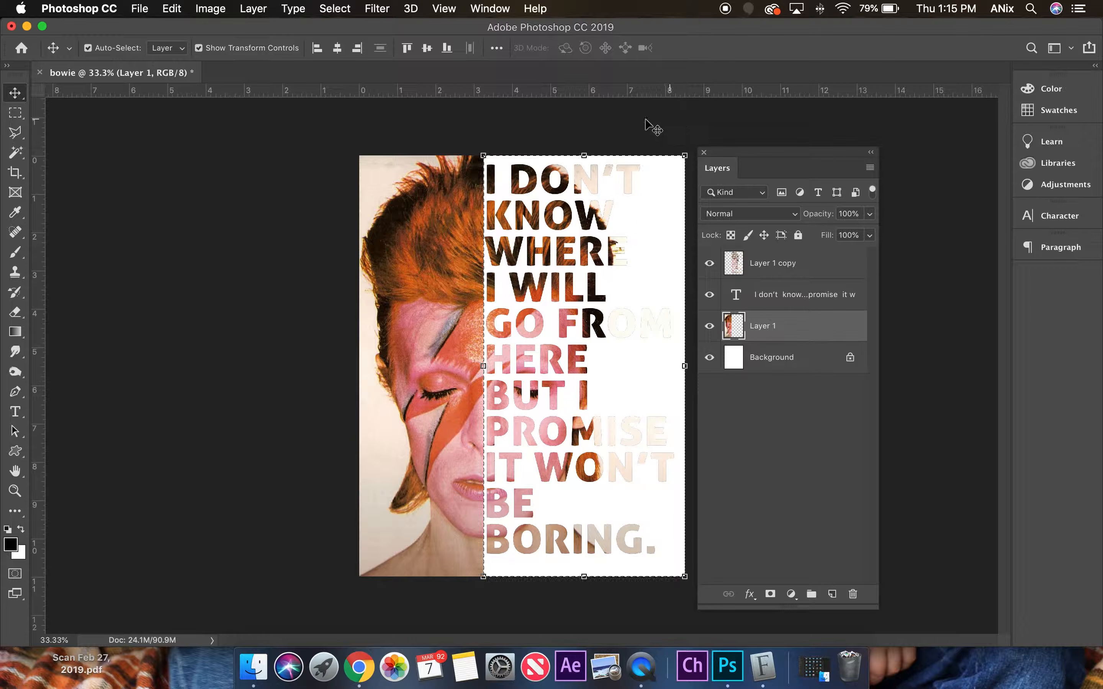
pyautogui.click(335, 8)
pyautogui.click(354, 71)
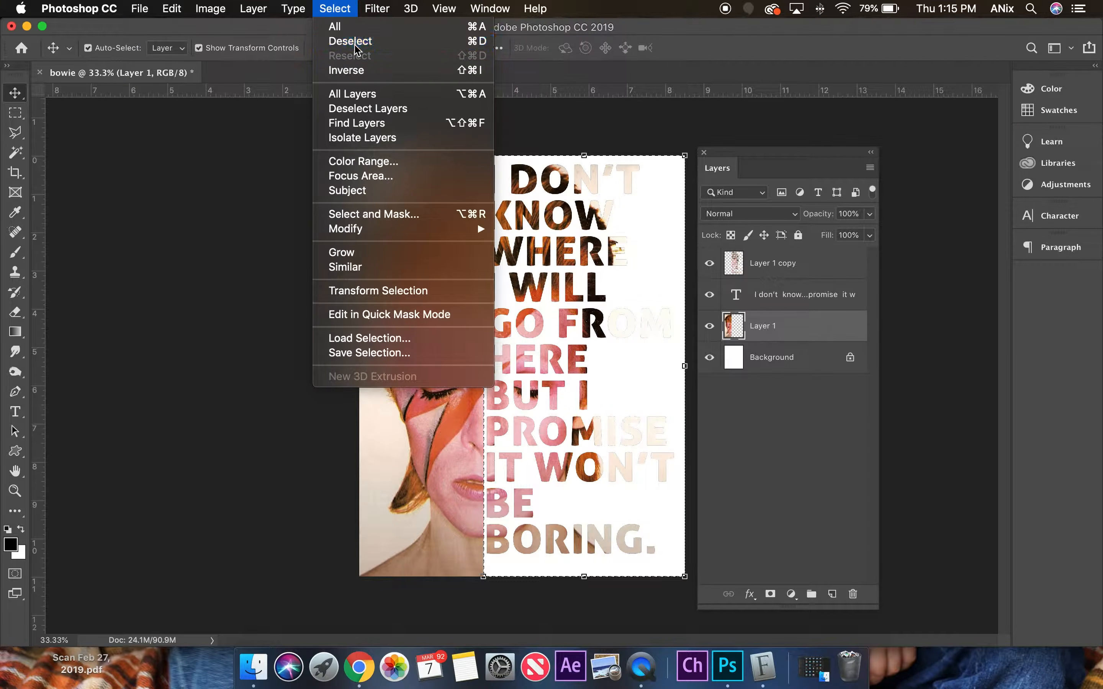
pyautogui.click(924, 220)
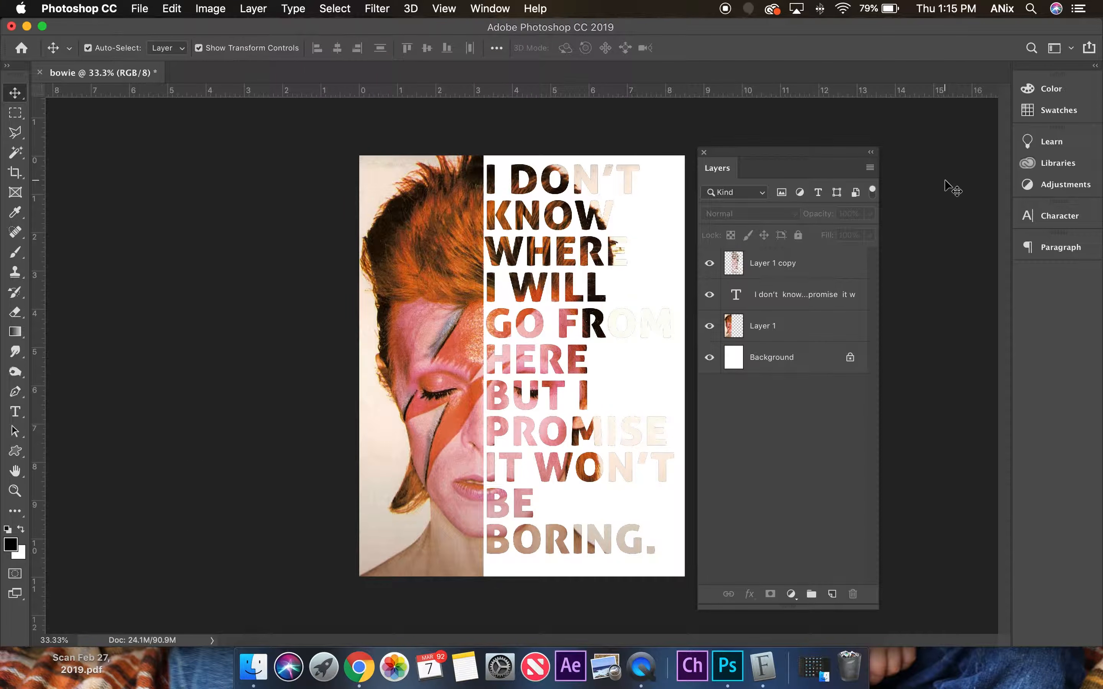
pyautogui.click(834, 295)
pyautogui.moveTo(789, 295); pyautogui.dragTo(853, 594)
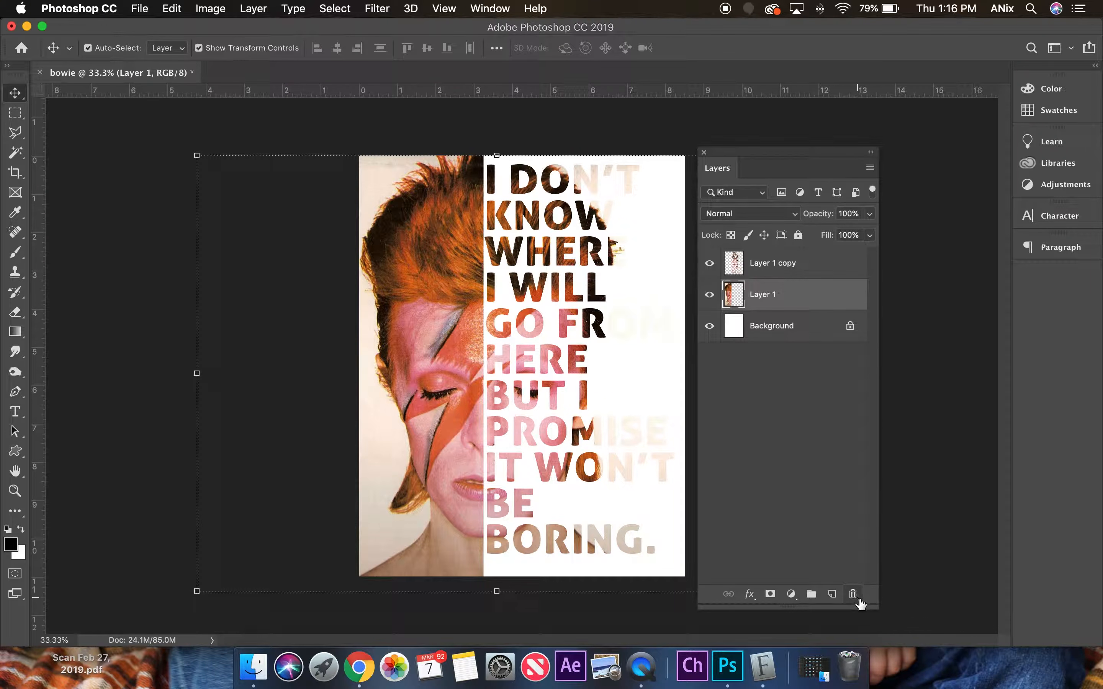
# Add a Drop Shadow to the Layer 1 copy letters with 9 px distance, 9% spread and 7 px size.
pyautogui.click(818, 264)
pyautogui.click(750, 594)
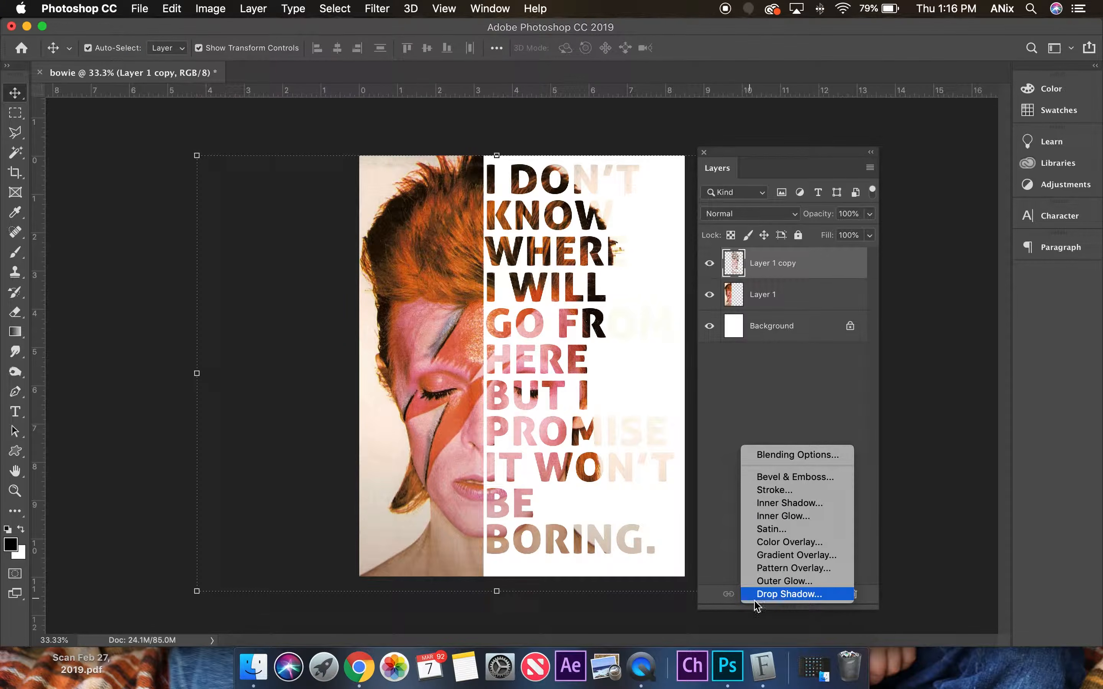
pyautogui.click(754, 456)
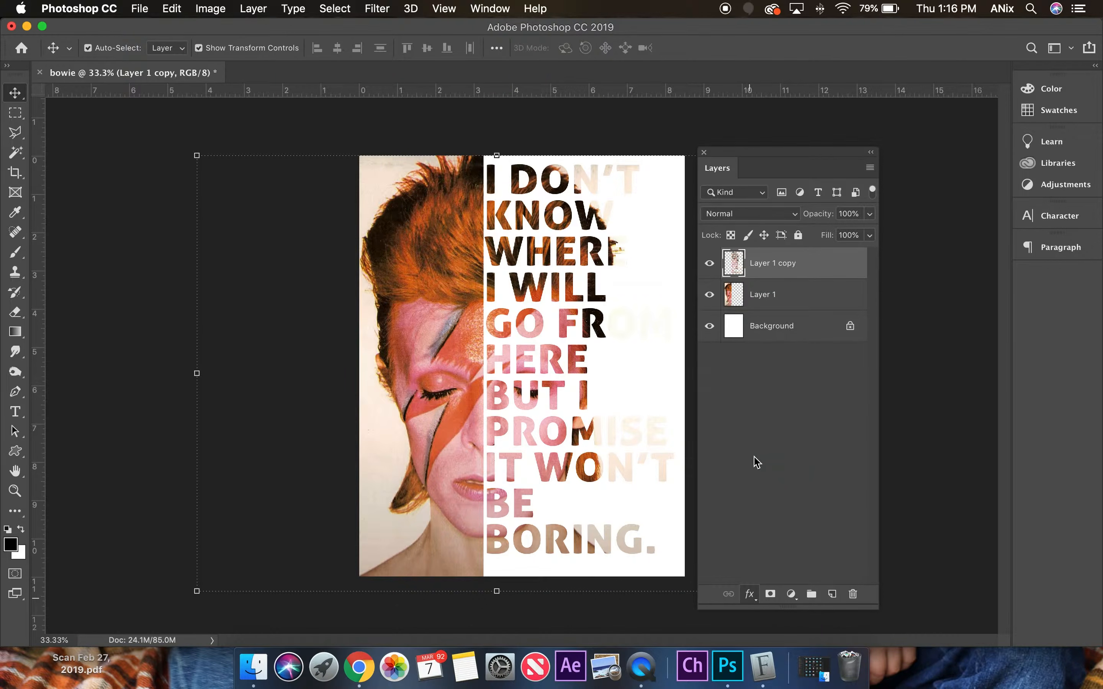
pyautogui.moveTo(340, 282); pyautogui.dragTo(712, 30)
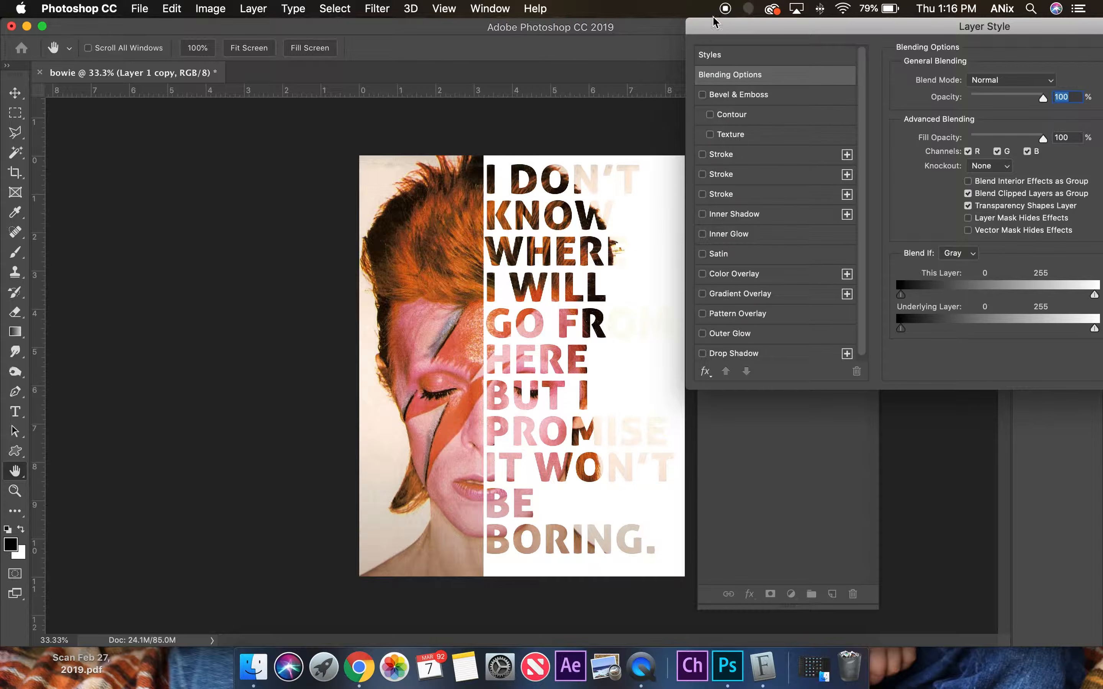
pyautogui.click(732, 355)
pyautogui.moveTo(969, 151); pyautogui.dragTo(949, 180)
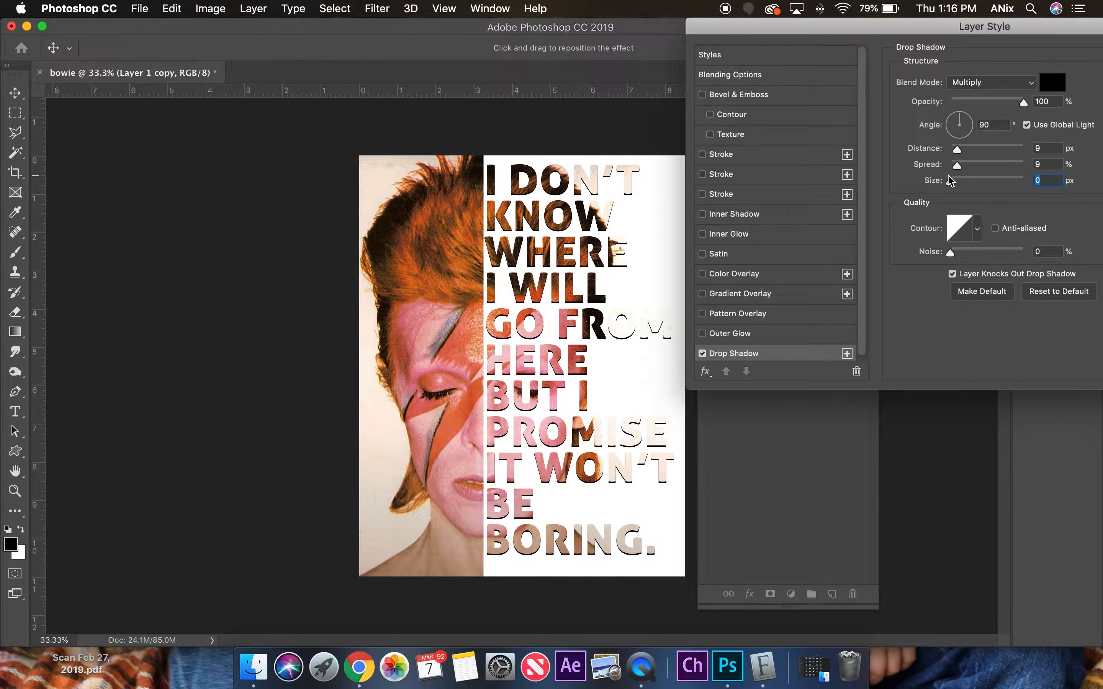
pyautogui.moveTo(951, 182); pyautogui.dragTo(957, 182)
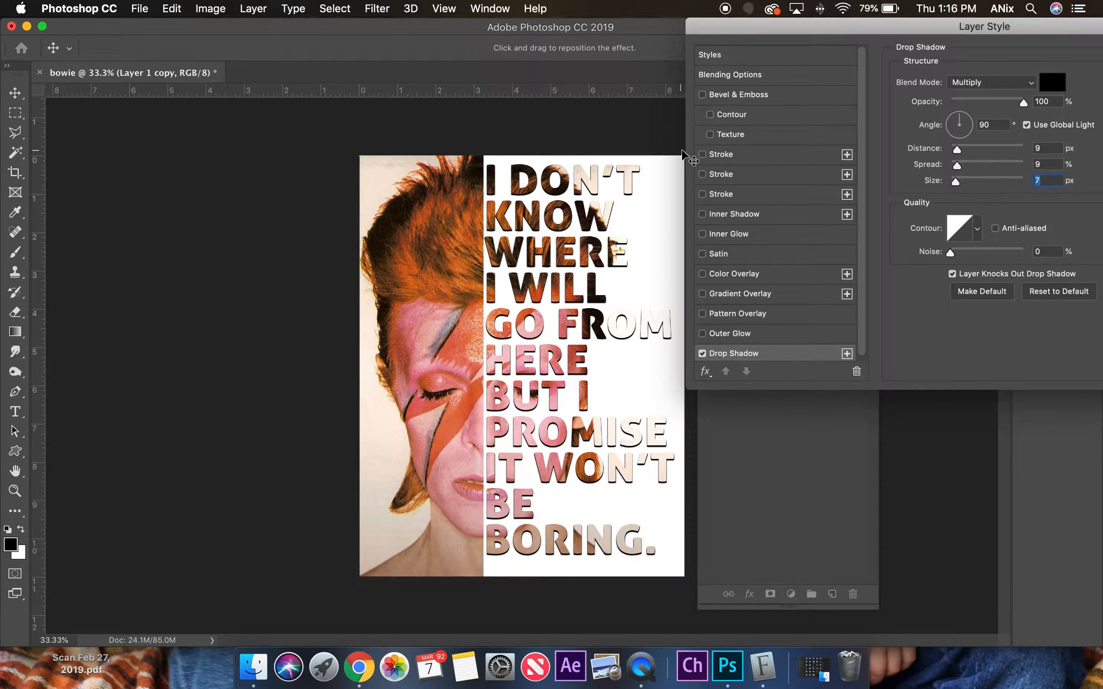
# Add a Pillow Emboss Bevel & Emboss effect to the letters and apply the layer style.
pyautogui.click(738, 94)
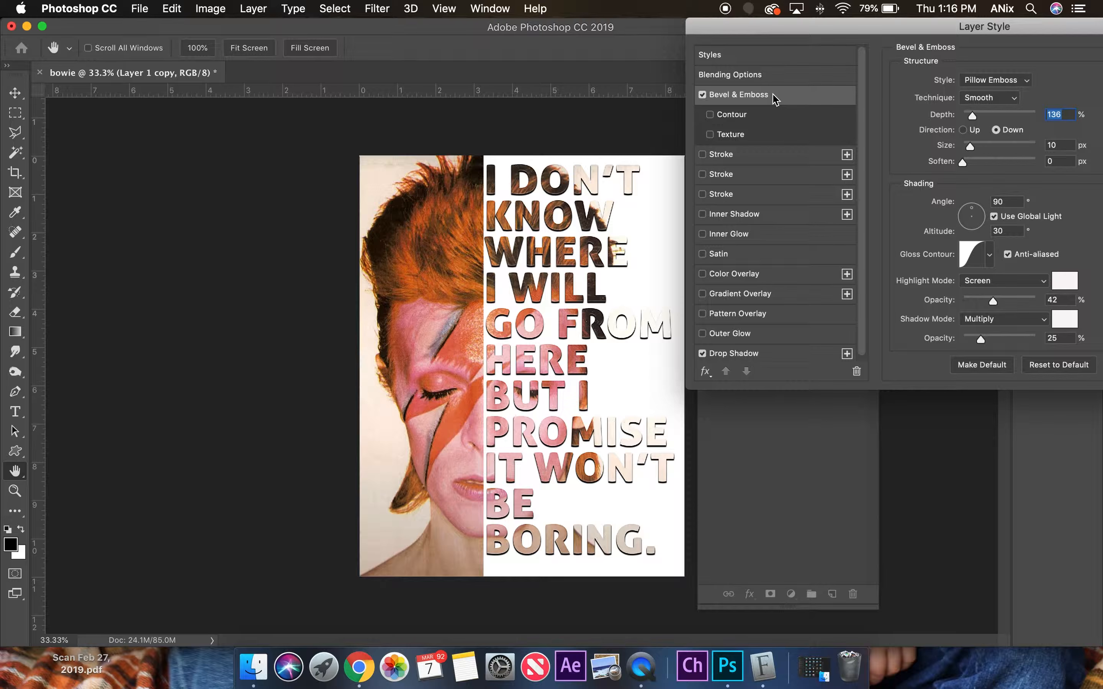
pyautogui.moveTo(963, 22); pyautogui.dragTo(935, 23)
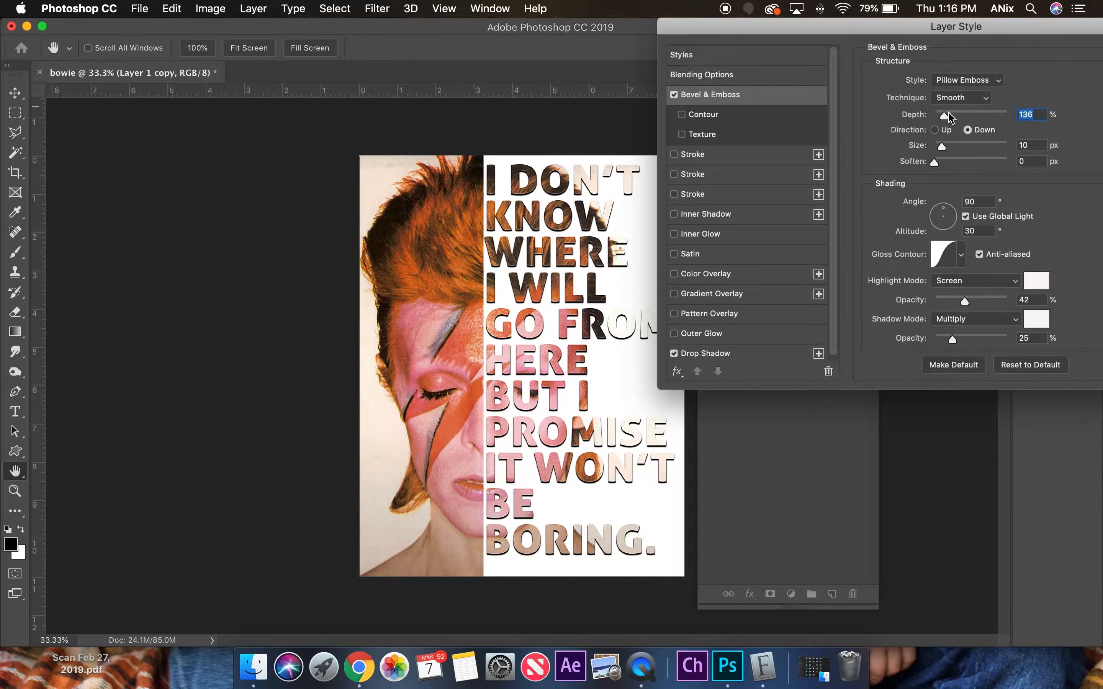
pyautogui.moveTo(1005, 28); pyautogui.dragTo(891, 27)
pyautogui.click(1073, 57)
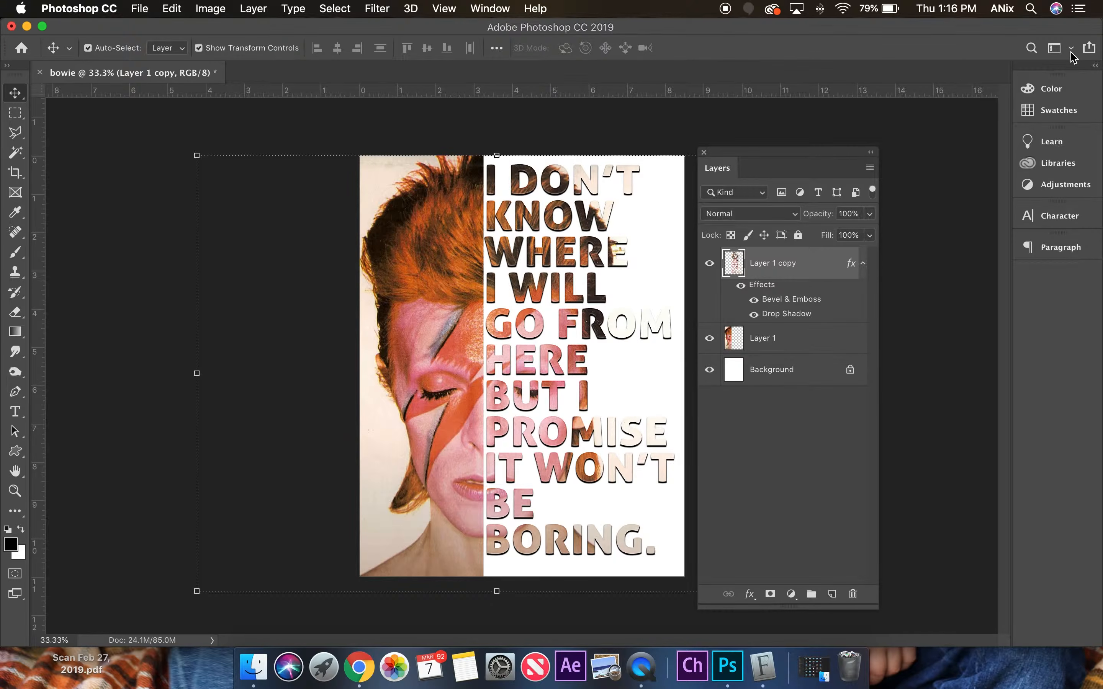
# Add the text DAVID BOWIE beneath the quote and shrink it to a small caption.
pyautogui.click(26, 420)
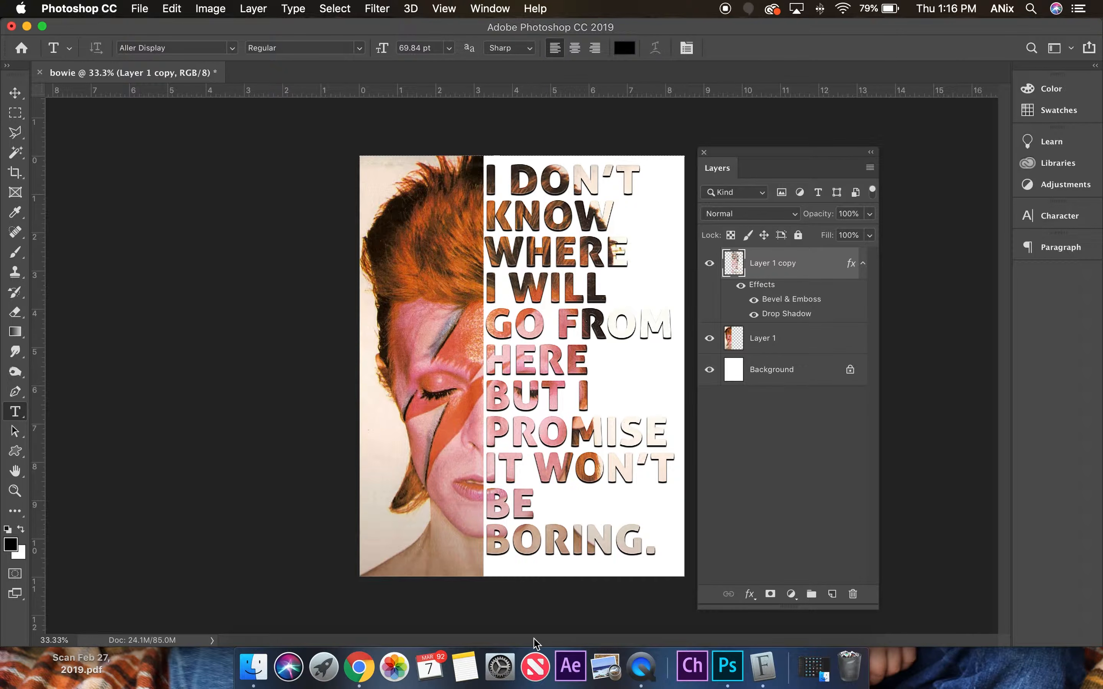
pyautogui.click(519, 567)
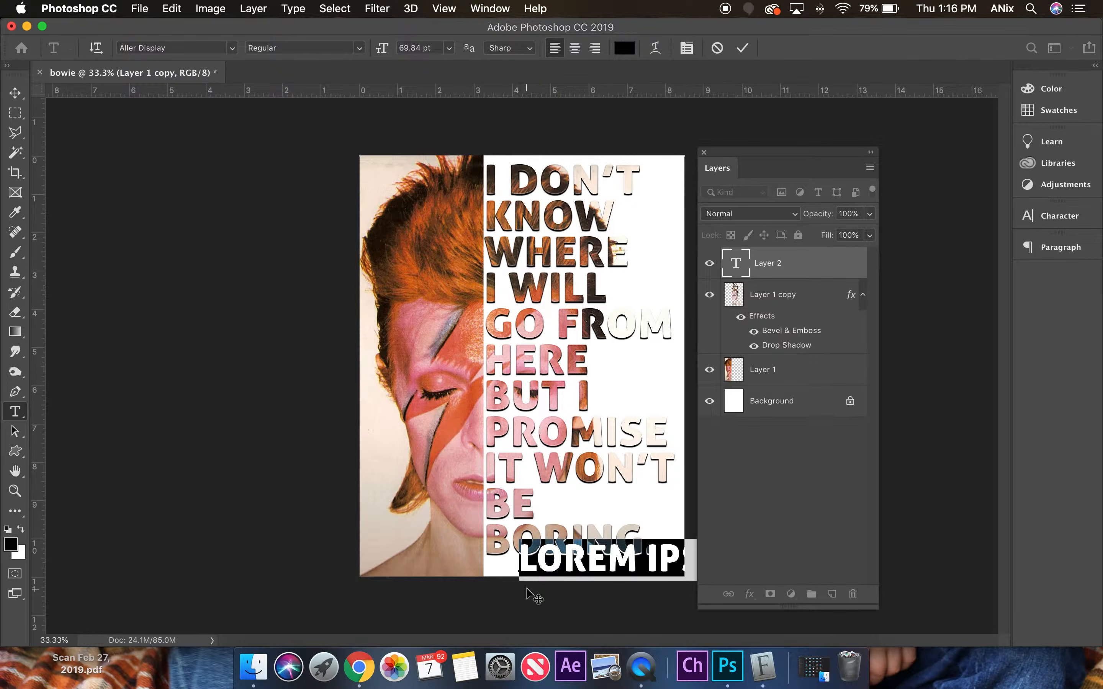
pyautogui.write('DAVID BO')
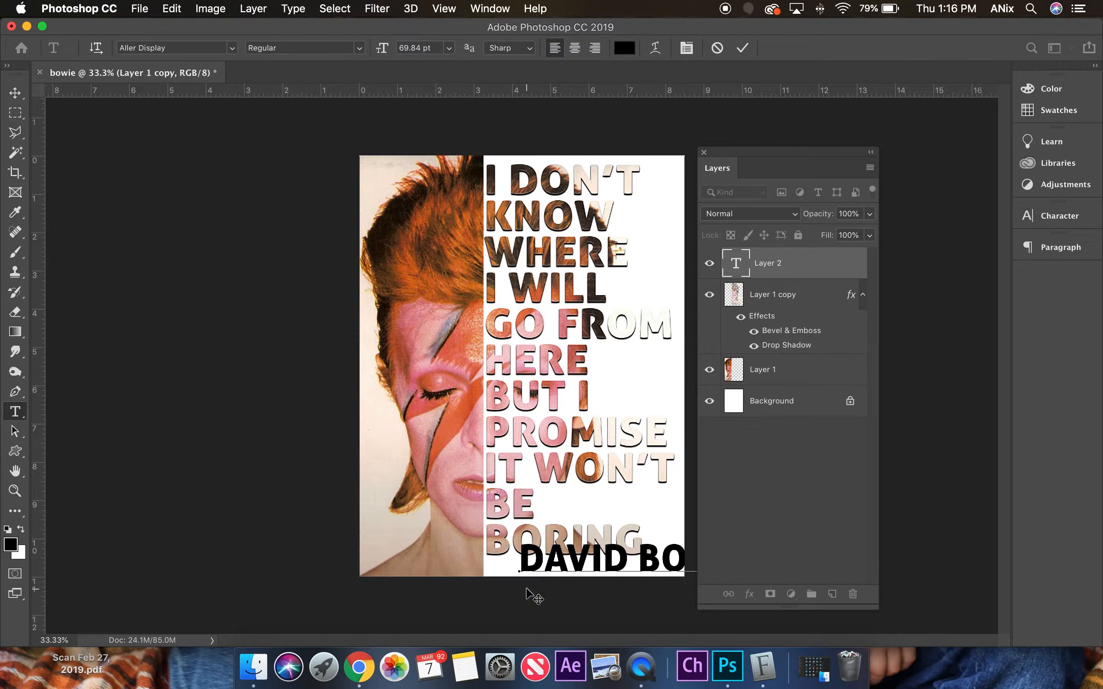
pyautogui.moveTo(523, 559); pyautogui.dragTo(820, 551)
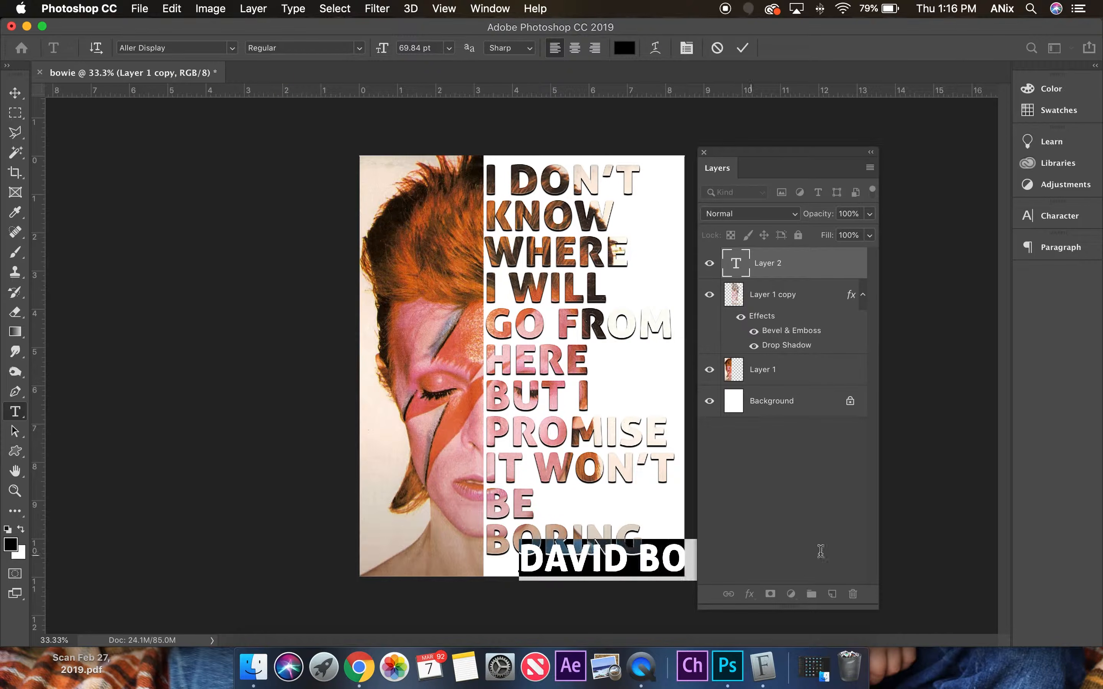
pyautogui.moveTo(386, 51); pyautogui.dragTo(334, 58)
pyautogui.click(15, 93)
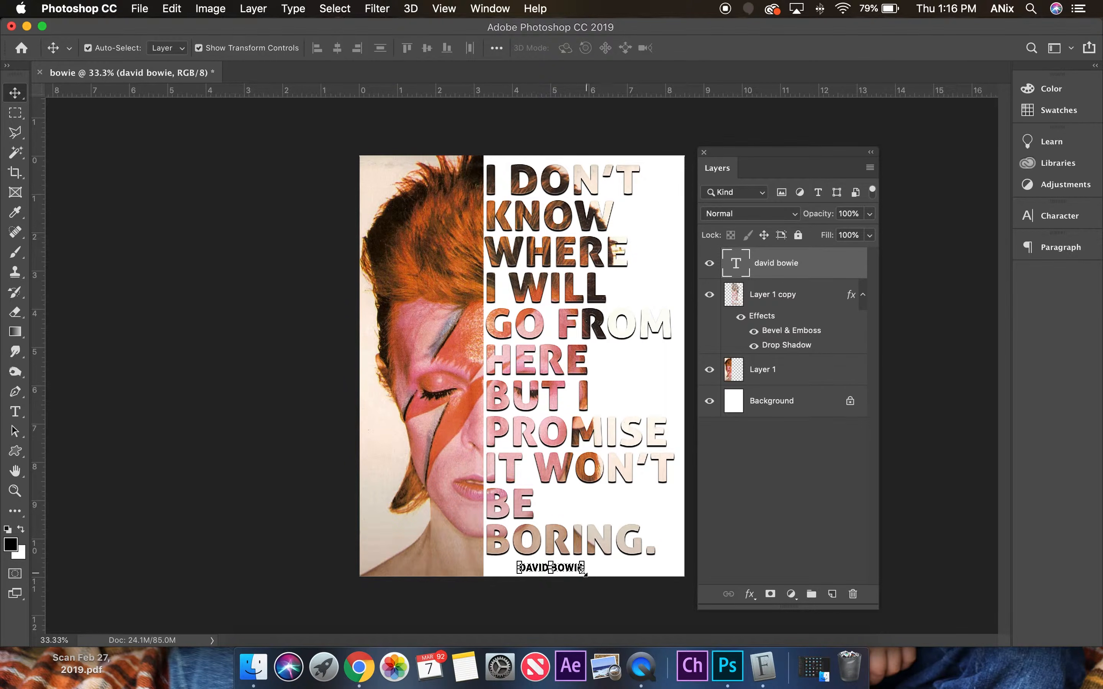
# Move the DAVID BOWIE caption into the poster's lower-right corner, nudge it slightly right and up, and deselect its layer.
pyautogui.moveTo(568, 572); pyautogui.dragTo(664, 575)
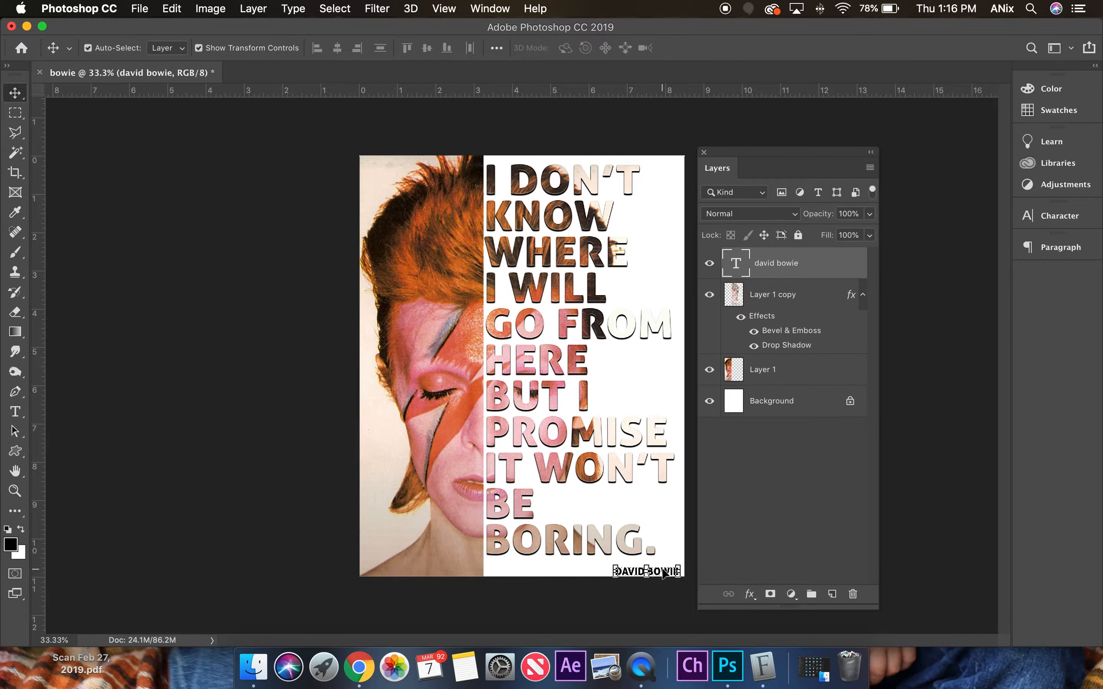
pyautogui.press('Right')
pyautogui.press('Right')
pyautogui.press('Right')
pyautogui.press('Right')
pyautogui.press('Right')
pyautogui.press('Right')
pyautogui.press('Up')
pyautogui.press('Up')
pyautogui.press('Up')
pyautogui.press('Up')
pyautogui.click(908, 290)
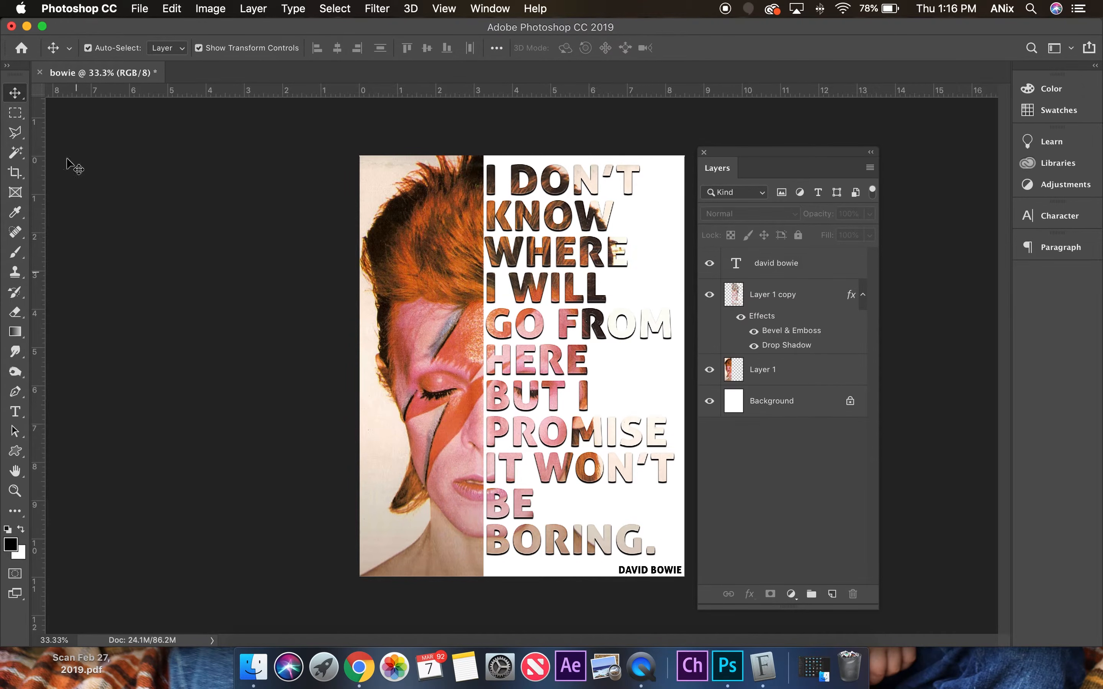
# Flatten the image into a single Background layer and save the bowie document.
pyautogui.click(139, 8)
pyautogui.moveTo(255, 10)
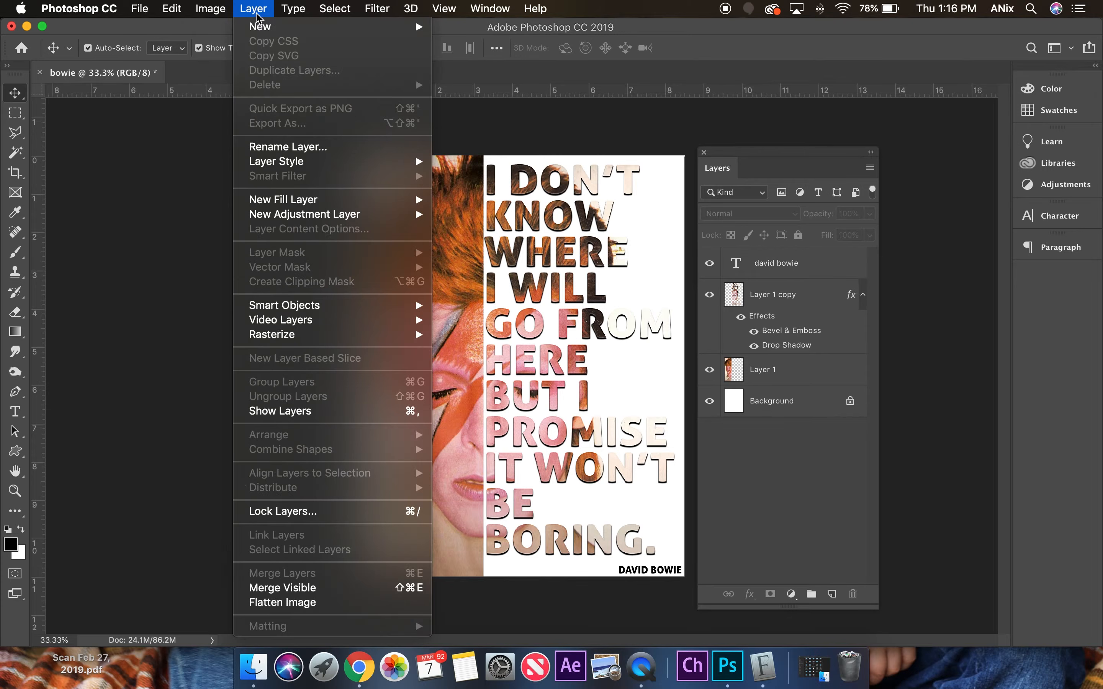
pyautogui.click(282, 602)
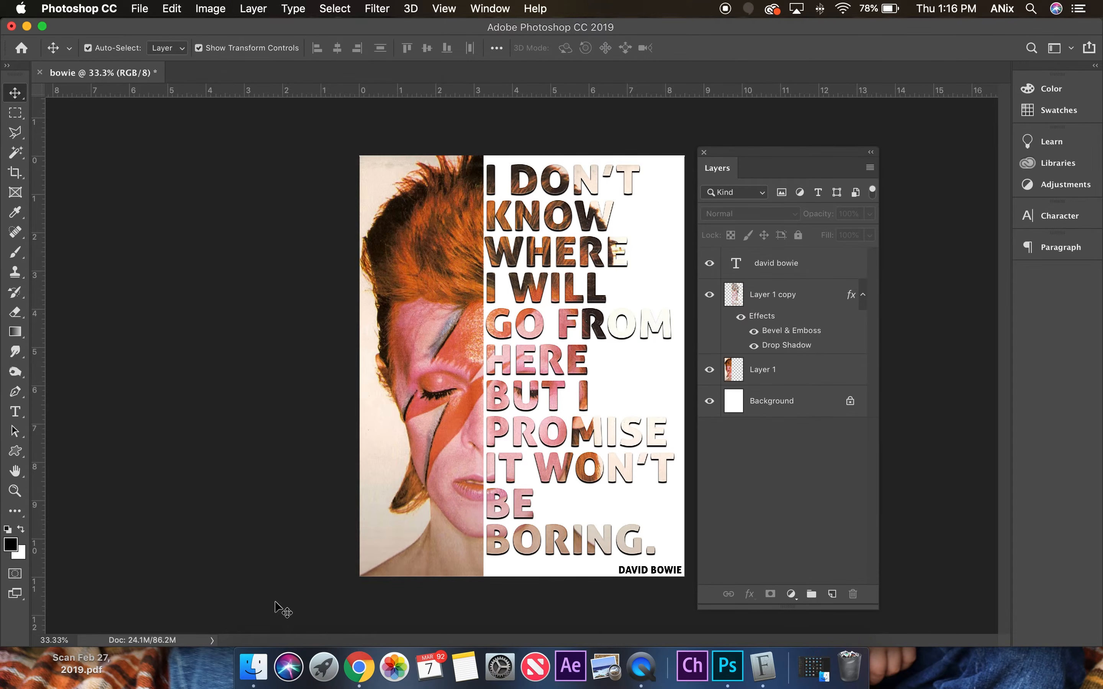
pyautogui.click(142, 8)
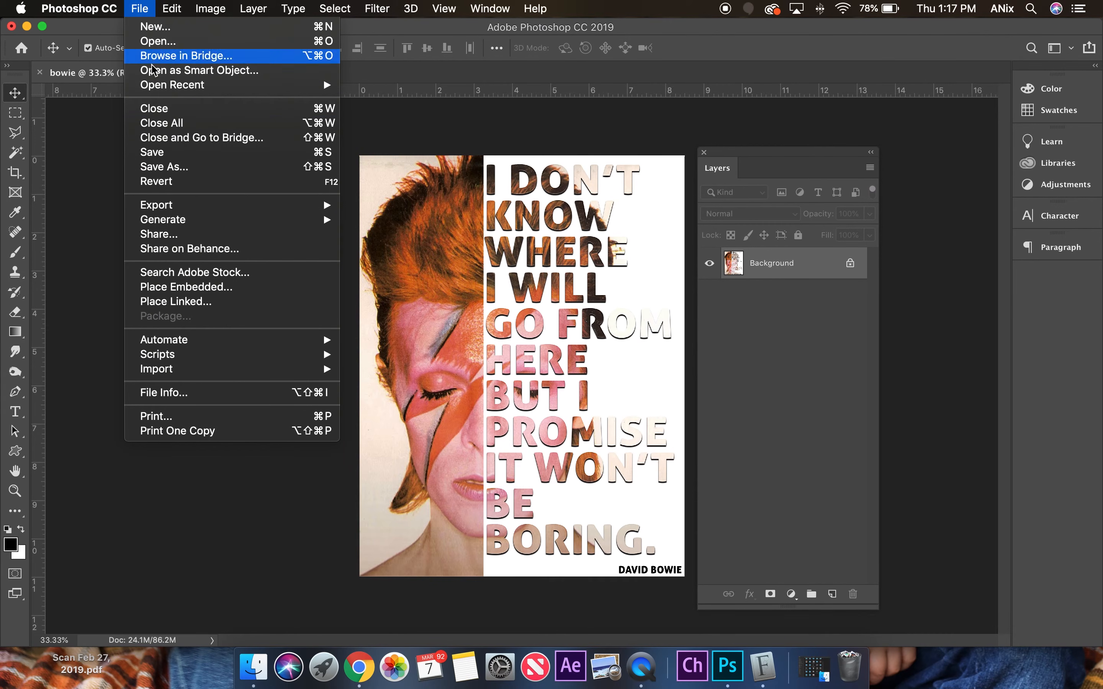
pyautogui.click(161, 152)
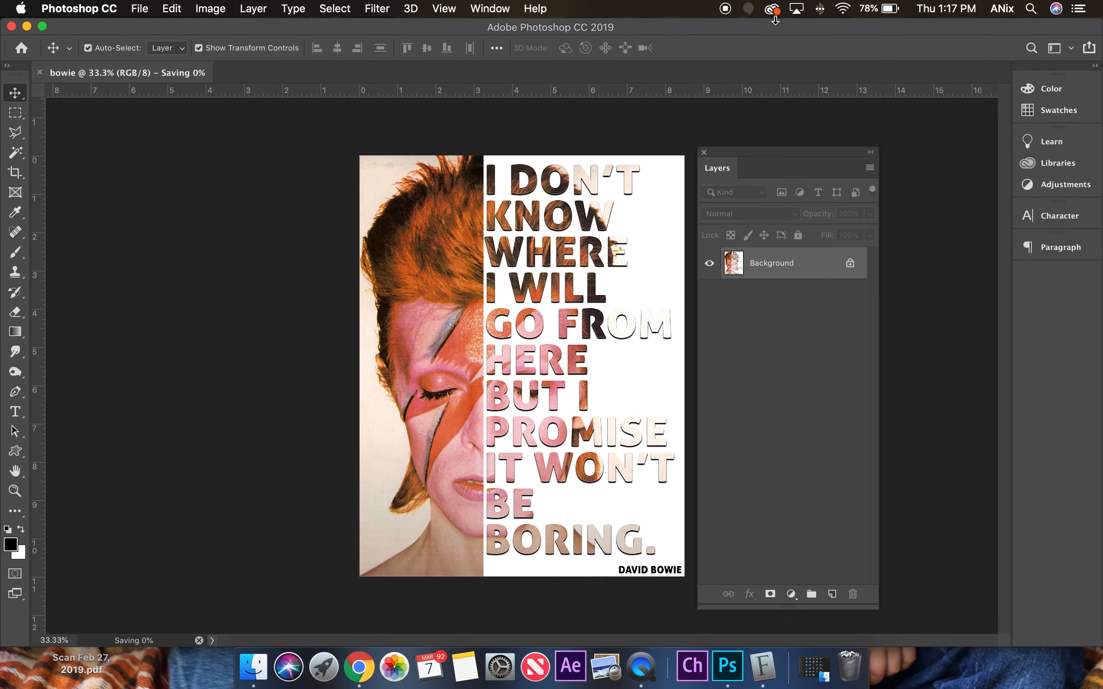